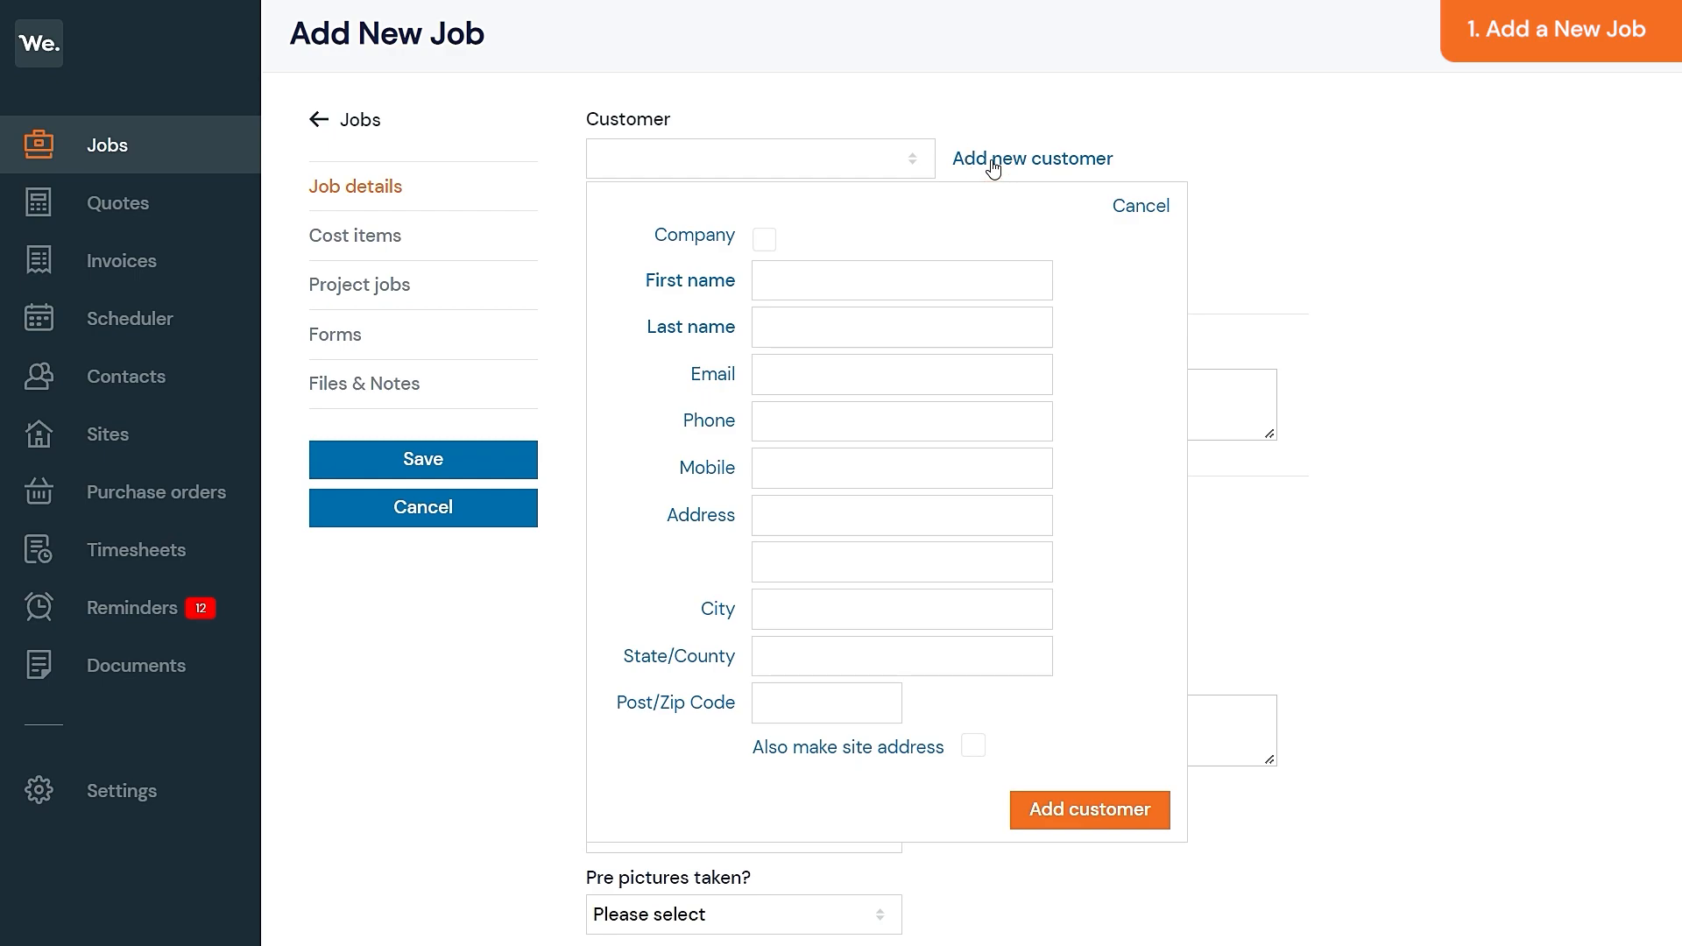
- Dismiss the new-customer form and select the existing customer for the job
{"action": "left_click", "coordinate": [1120, 213]}
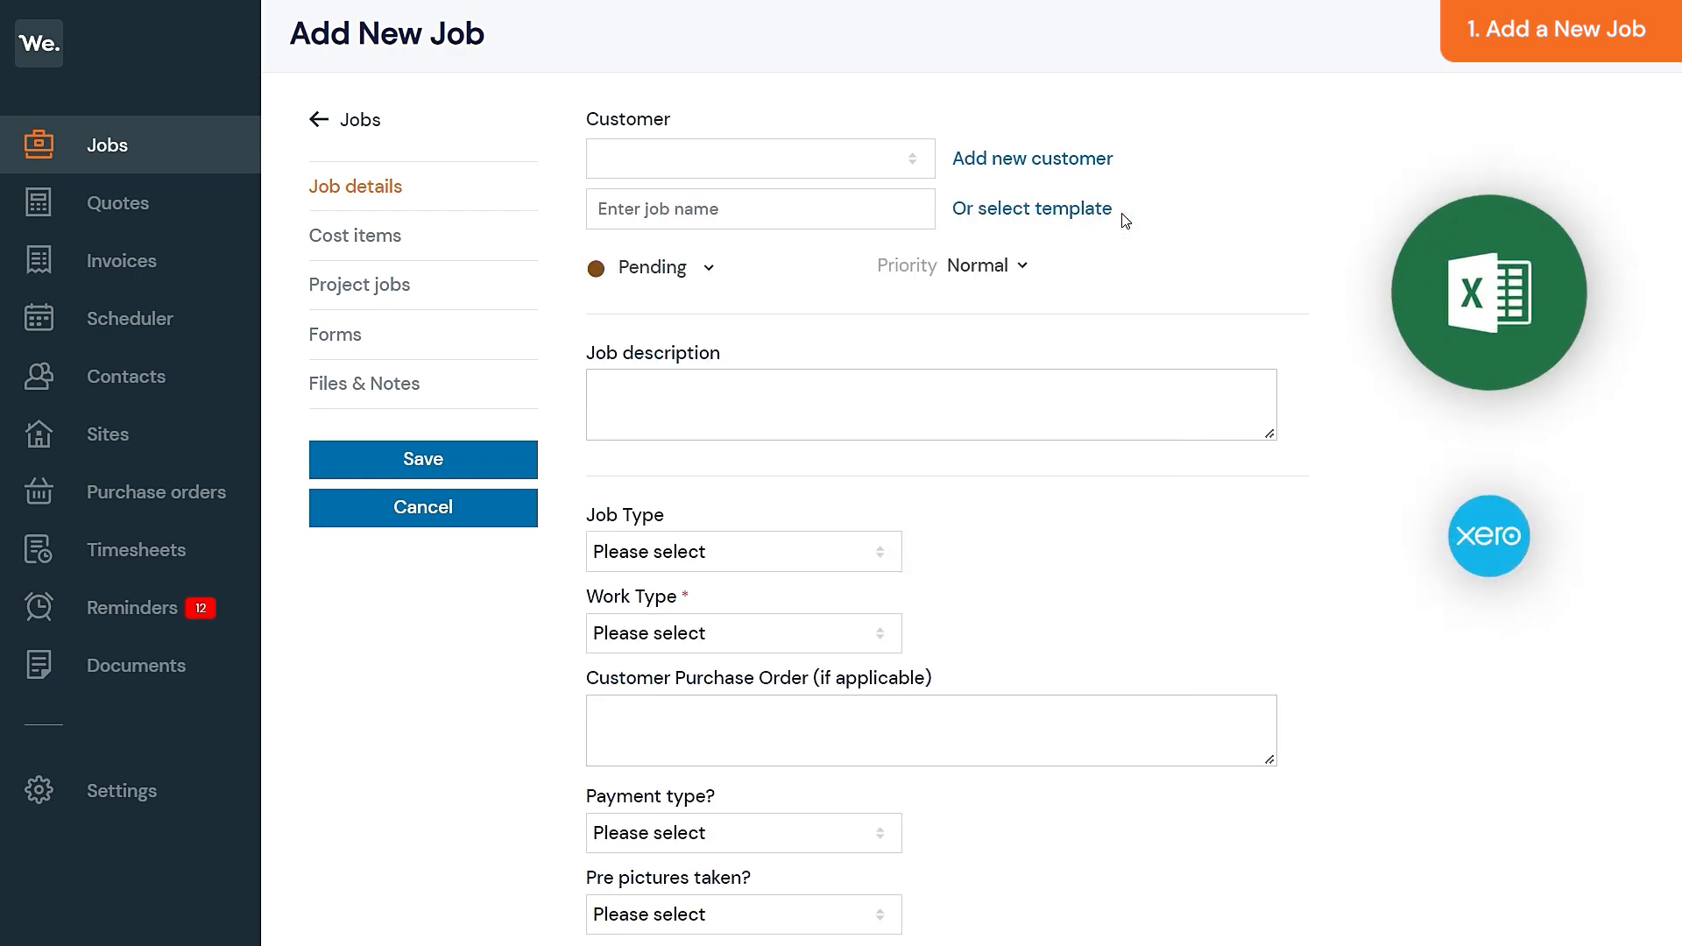
{"action": "left_click", "coordinate": [875, 169]}
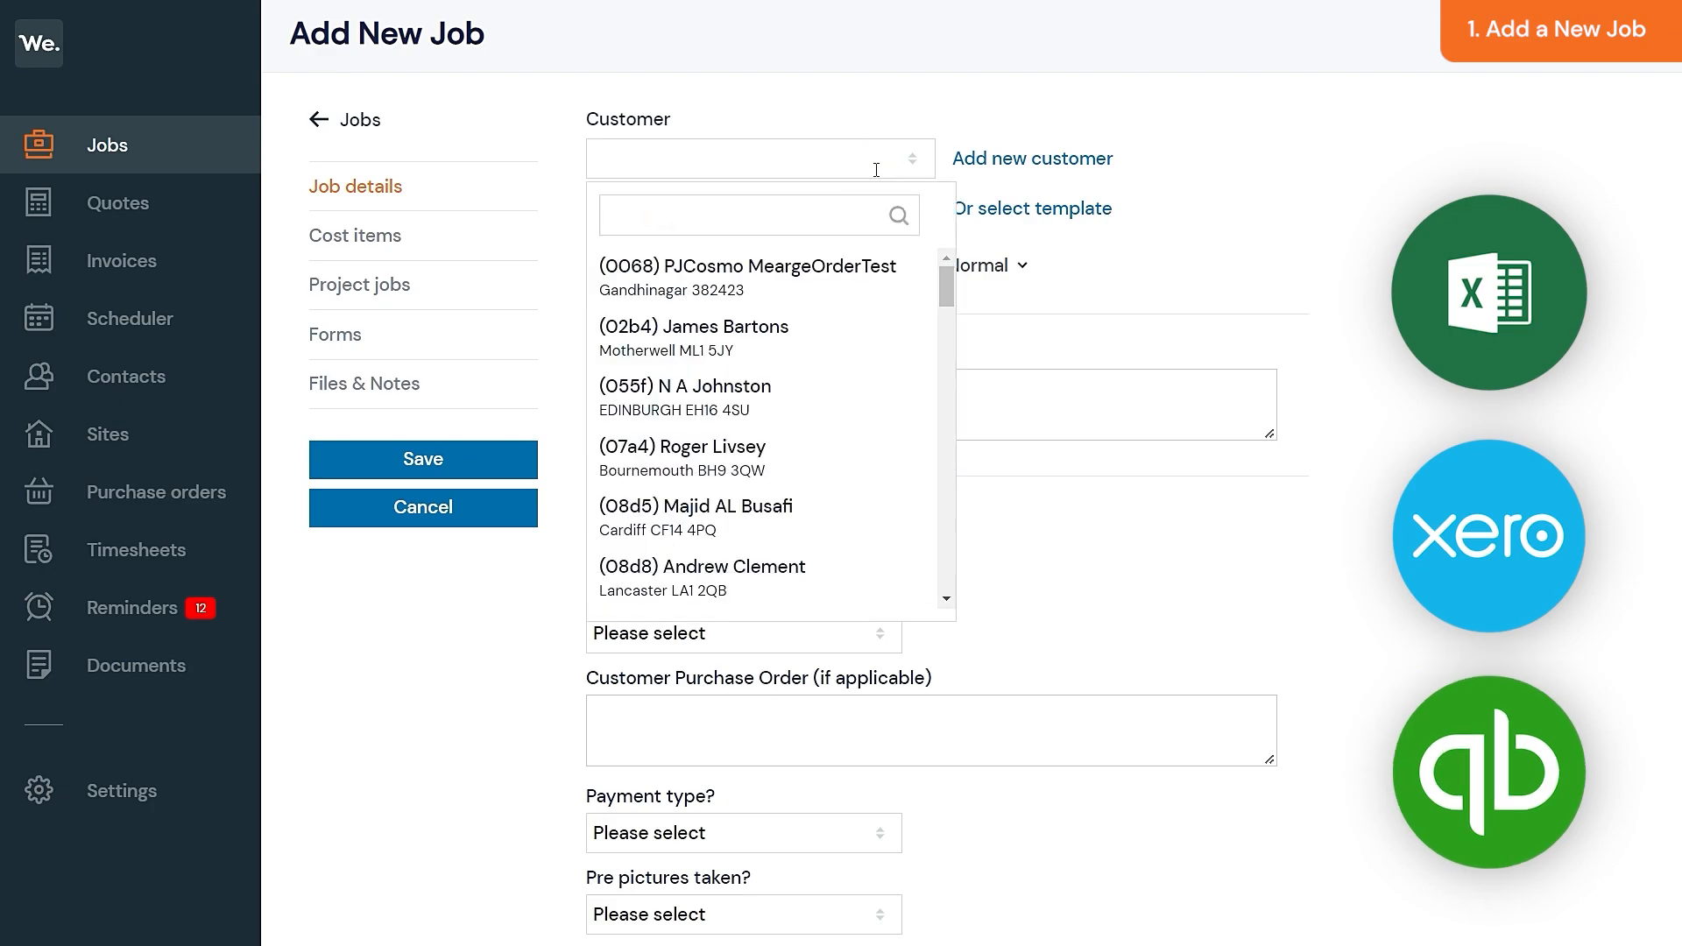
{"action": "left_click", "coordinate": [777, 341]}
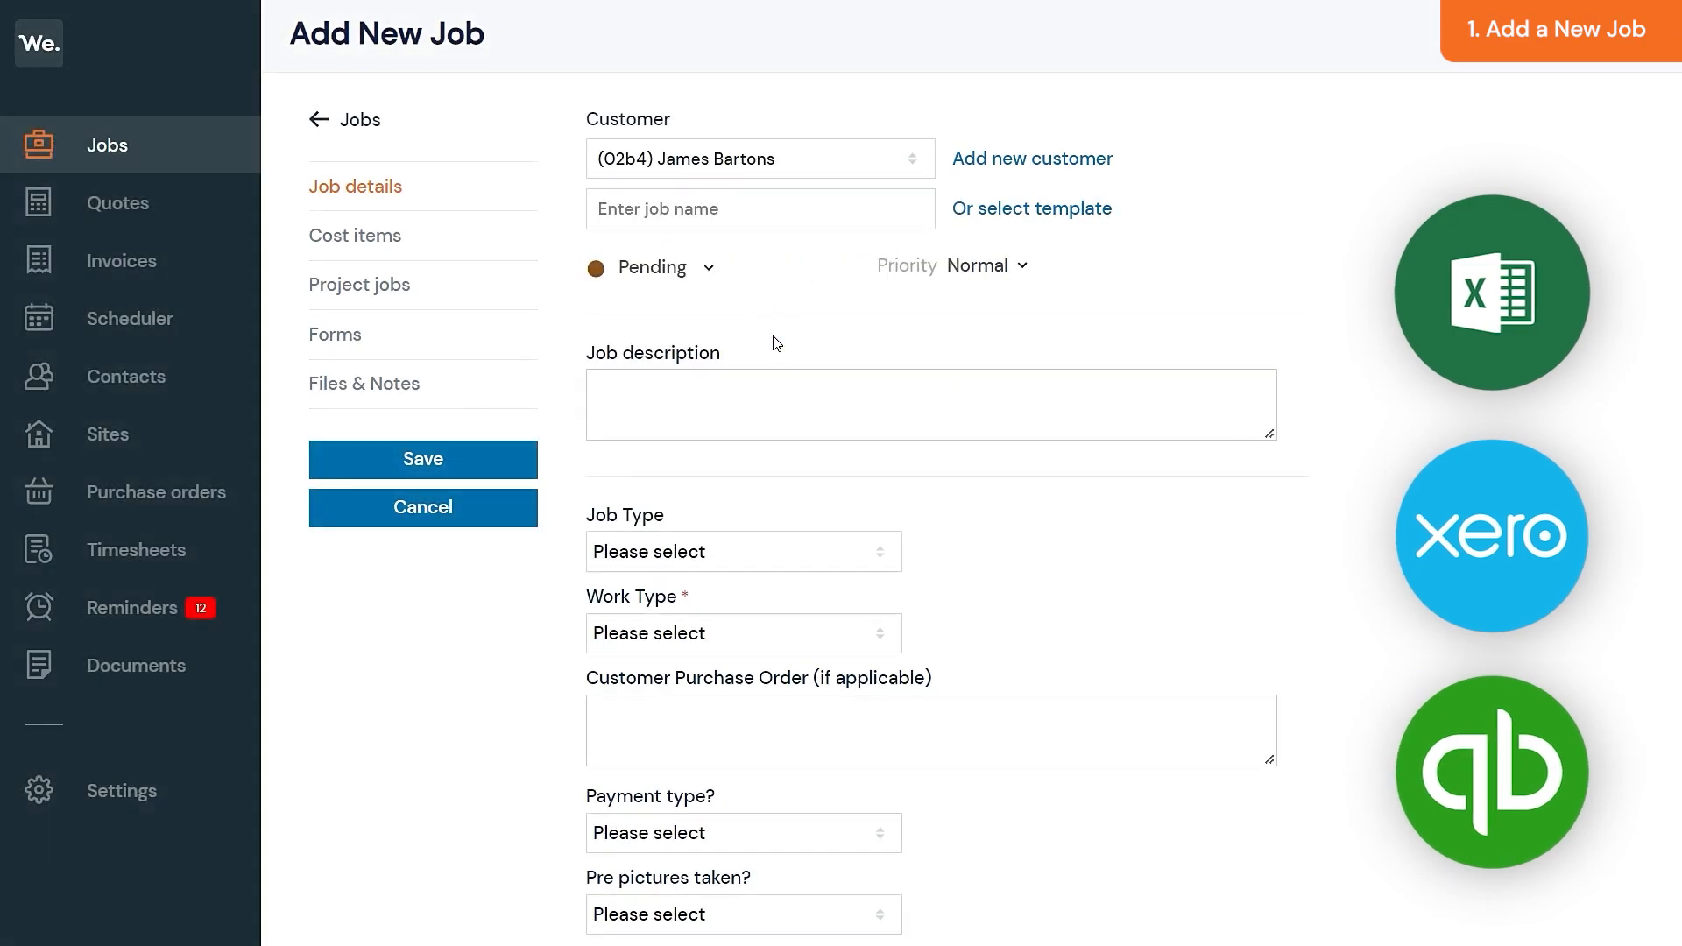
- Name the job Fix Theatre Management System with description 'Fix Theatre Management System & Inspection.'
{"action": "left_click", "coordinate": [741, 210]}
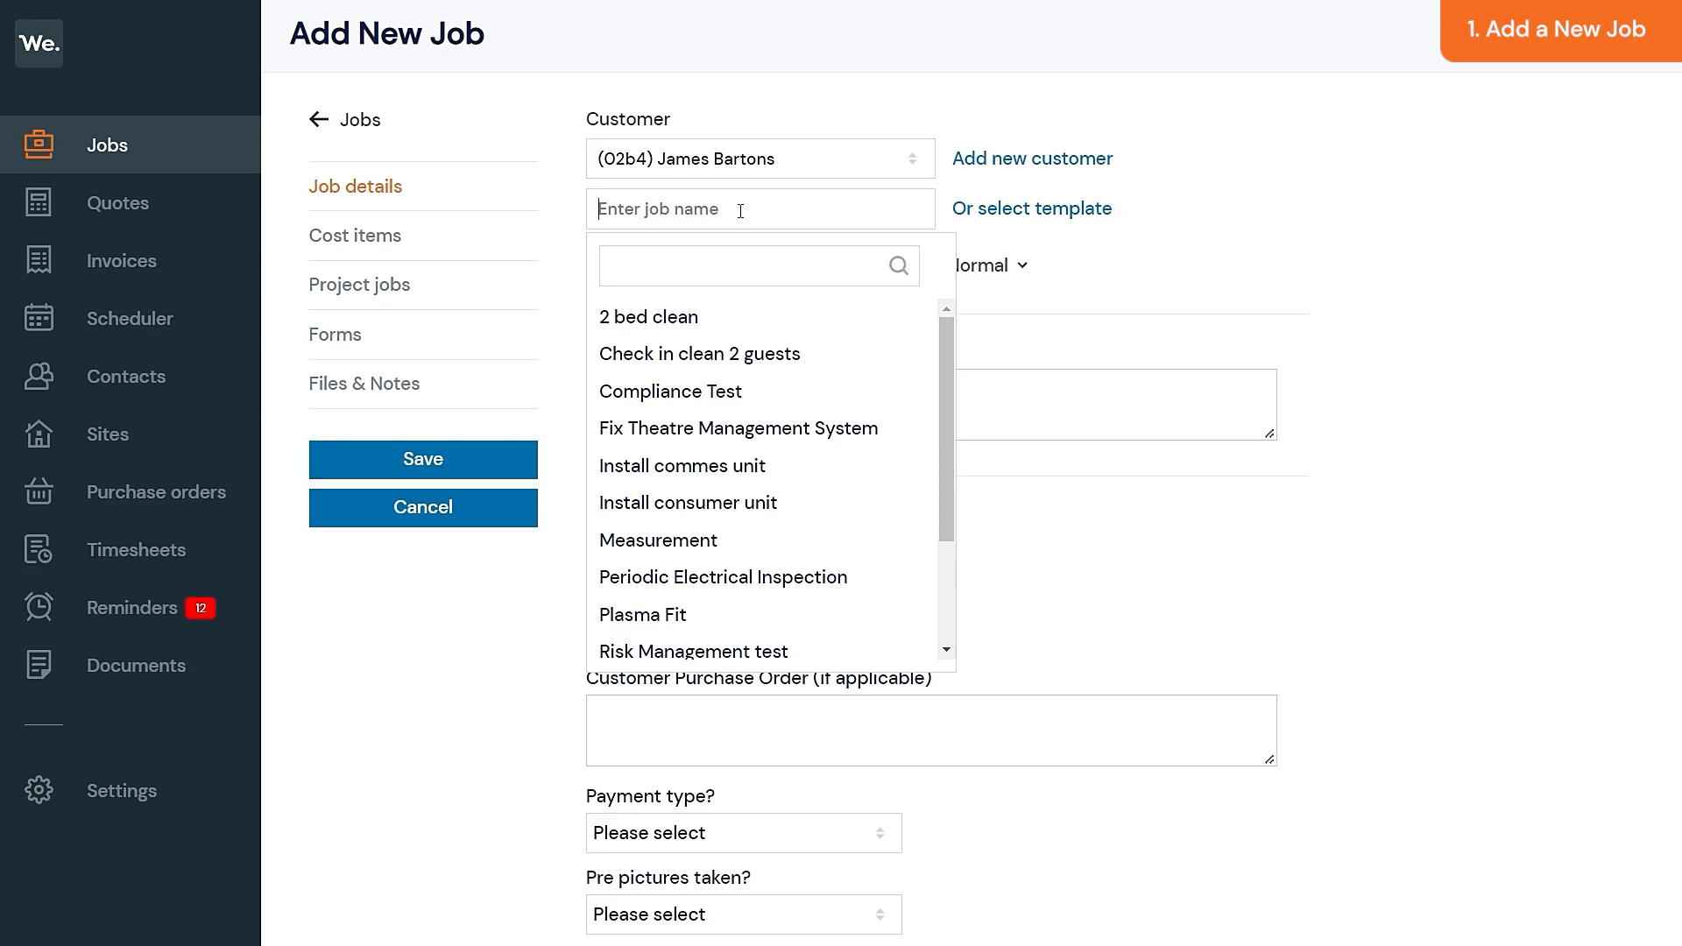
{"action": "left_click", "coordinate": [787, 431]}
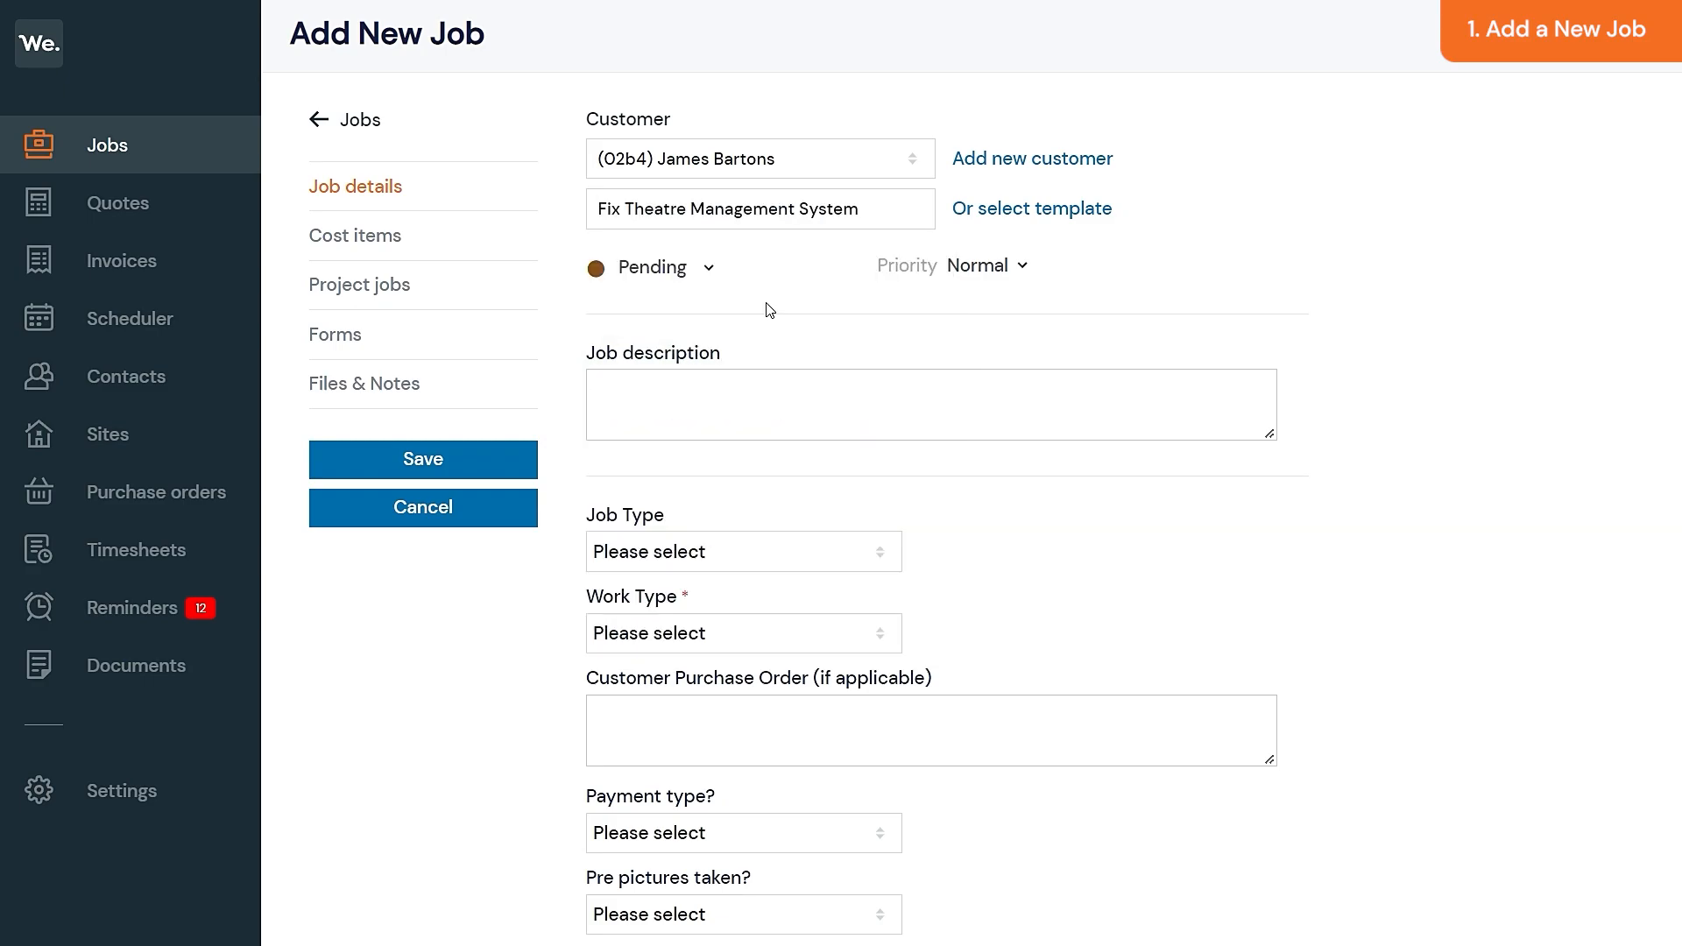
{"action": "type", "text": "Fix Theatre Management System & Inspection."}
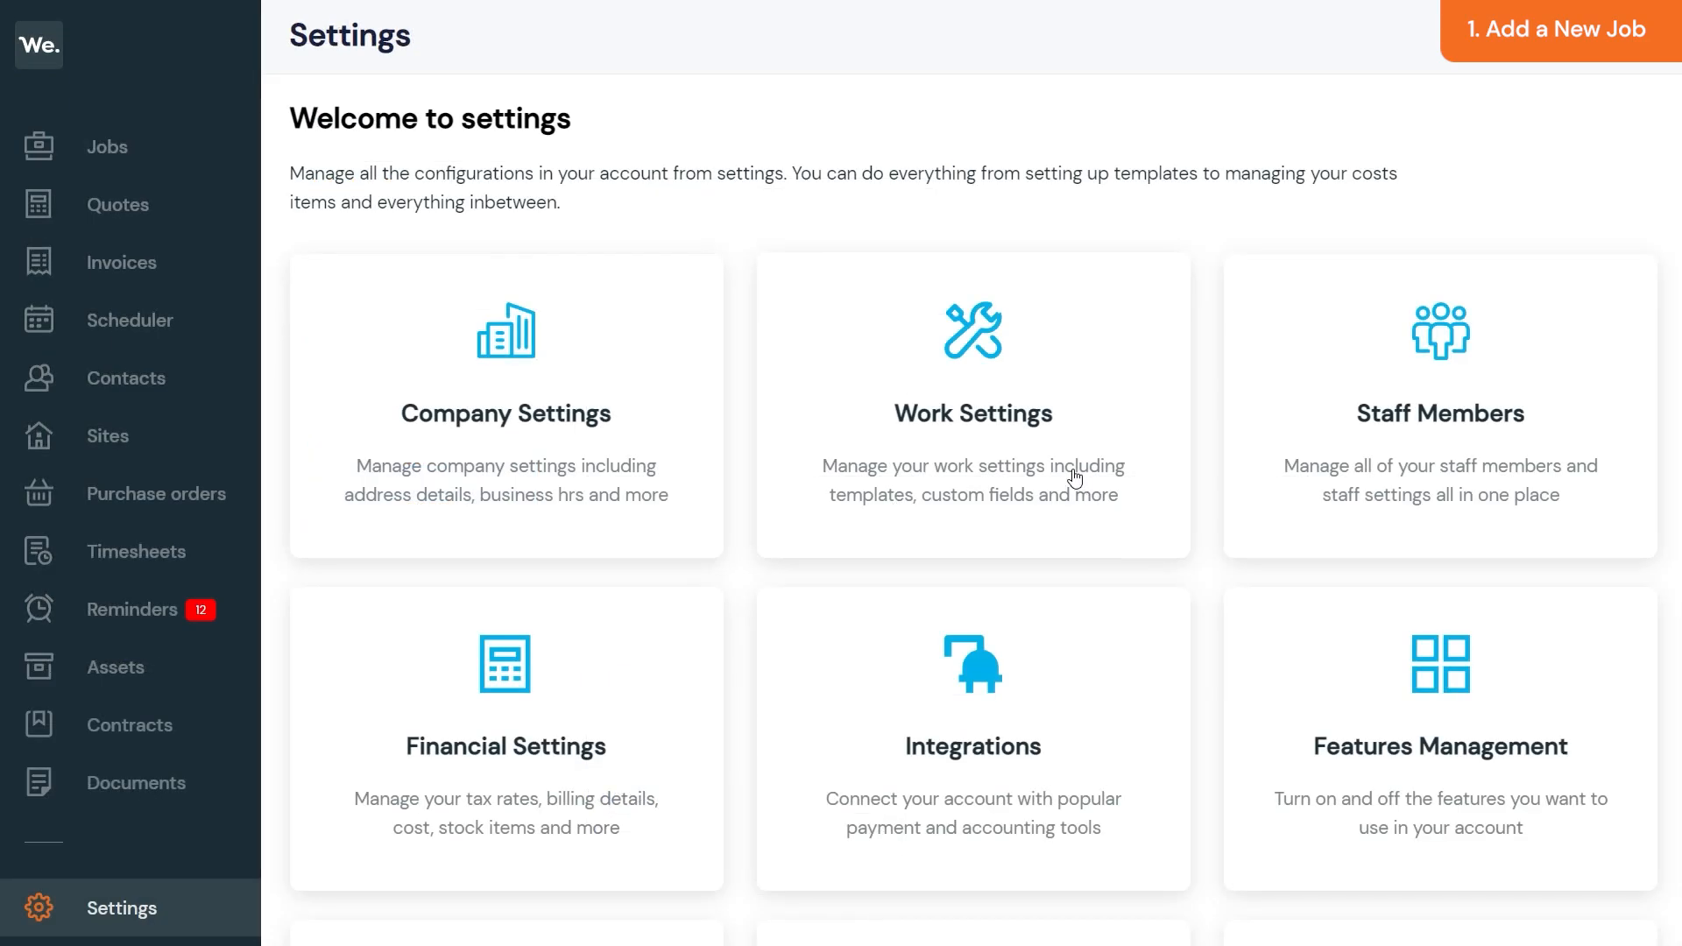
{"action": "left_click", "coordinate": [1049, 438]}
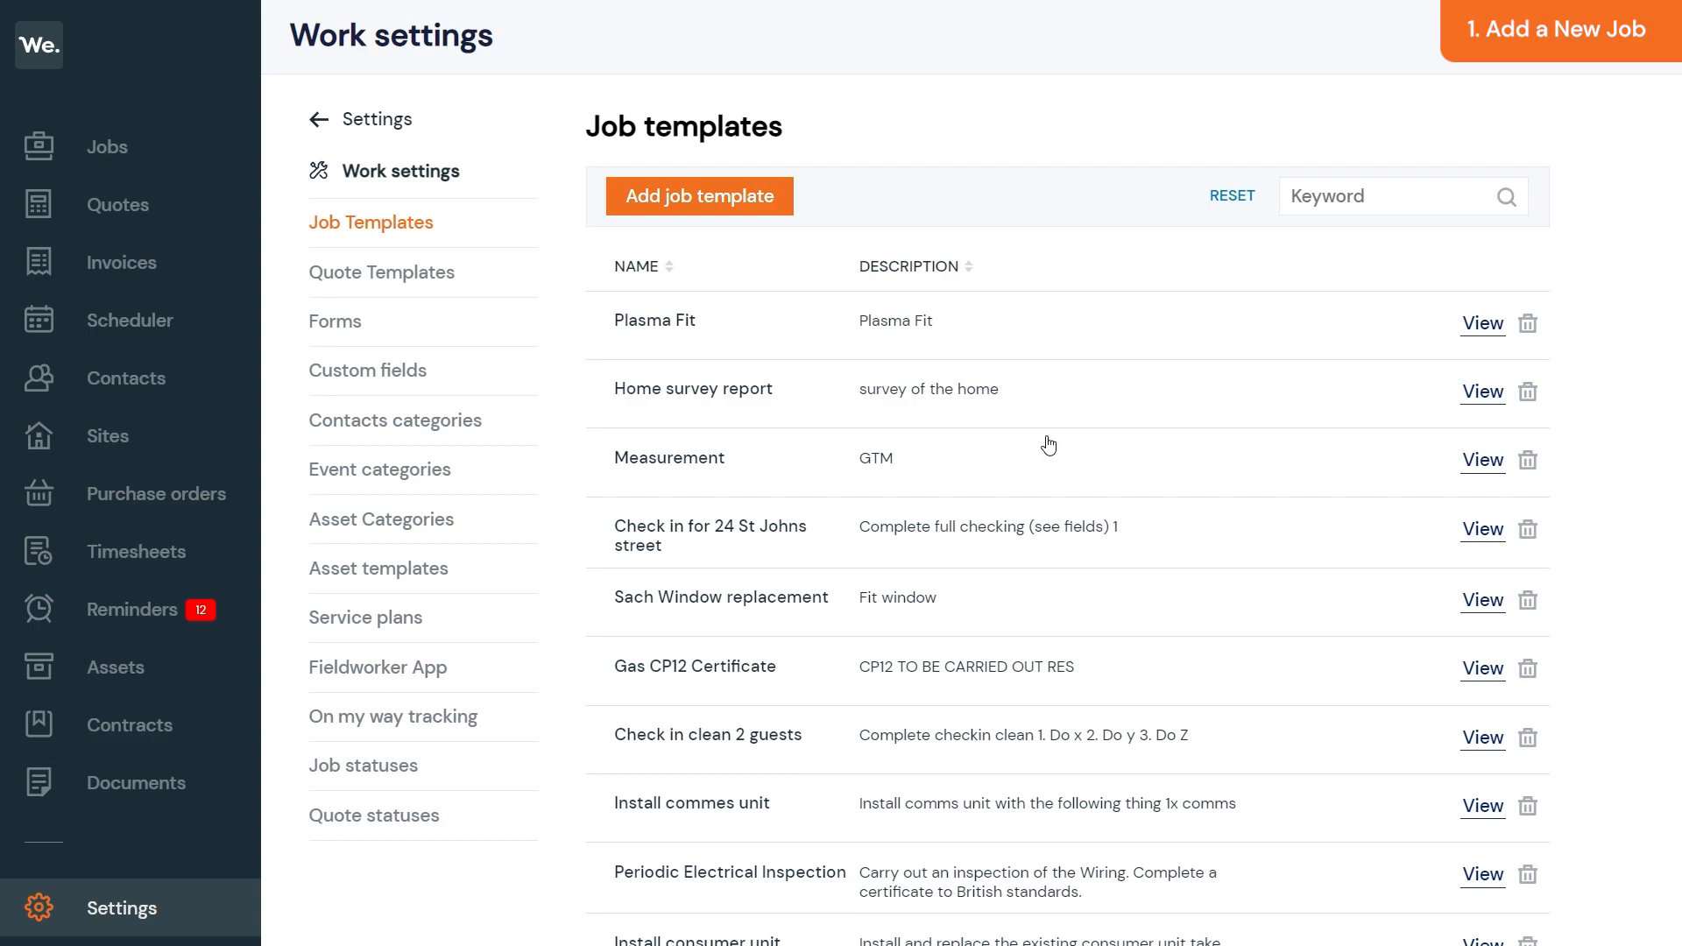
{"action": "left_click", "coordinate": [760, 208]}
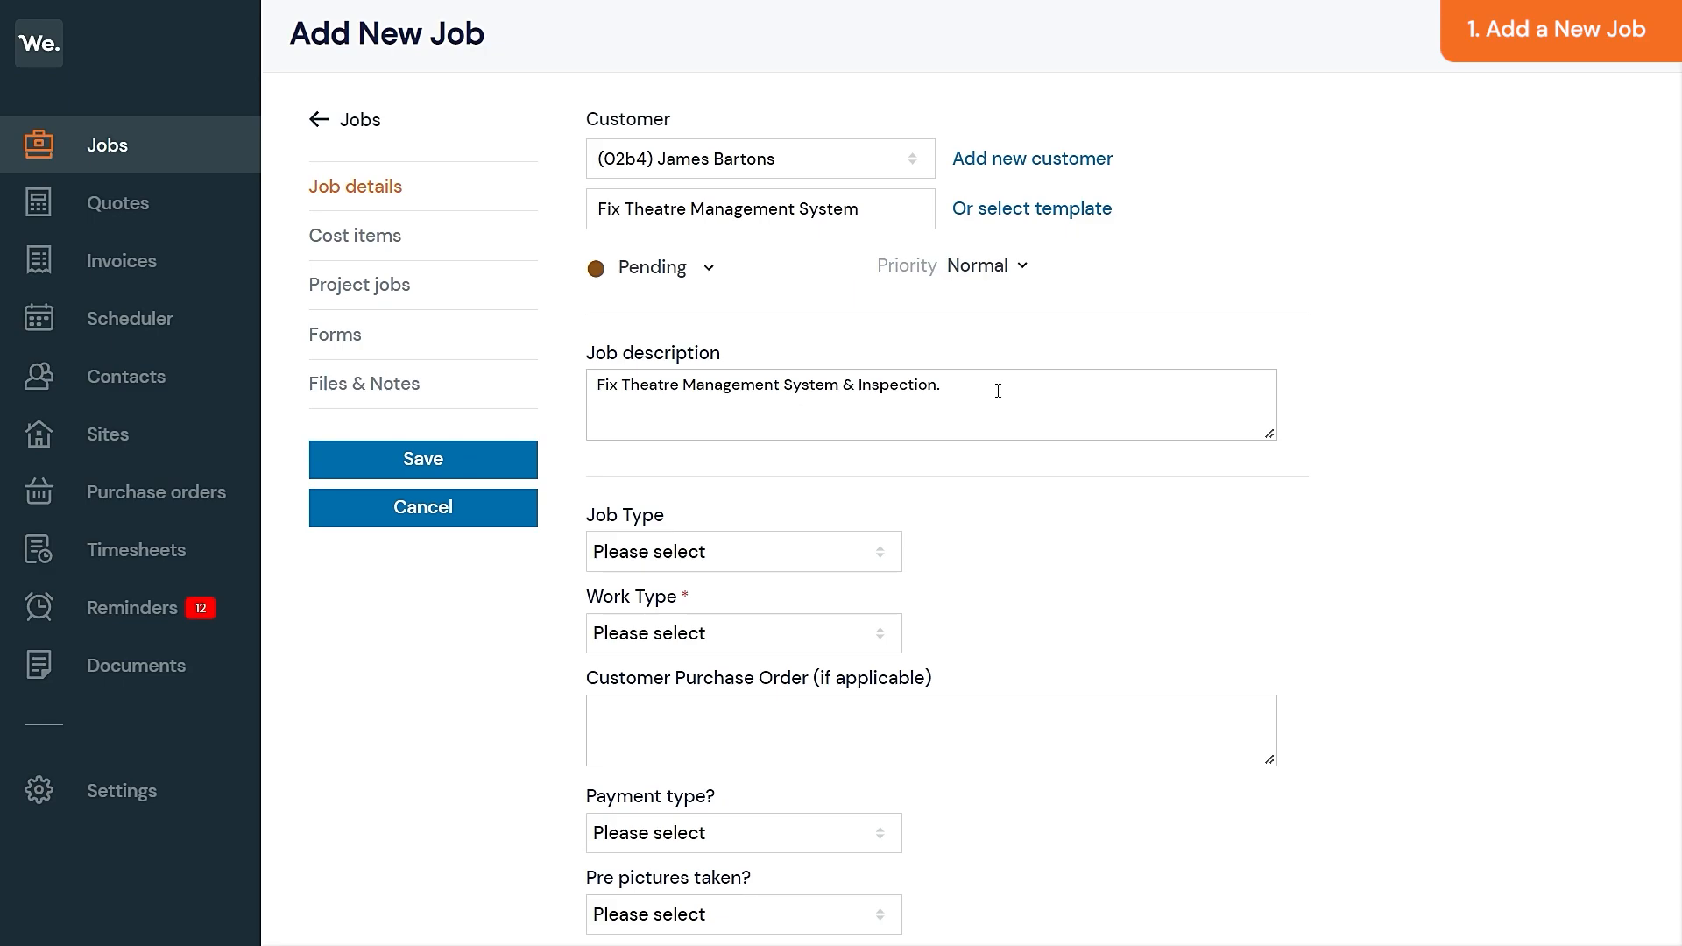
- Set Job Type to Other and Work Type to Small Works
{"action": "left_click", "coordinate": [857, 552]}
{"action": "left_click", "coordinate": [802, 659]}
{"action": "left_click", "coordinate": [799, 645]}
{"action": "left_click", "coordinate": [796, 689]}
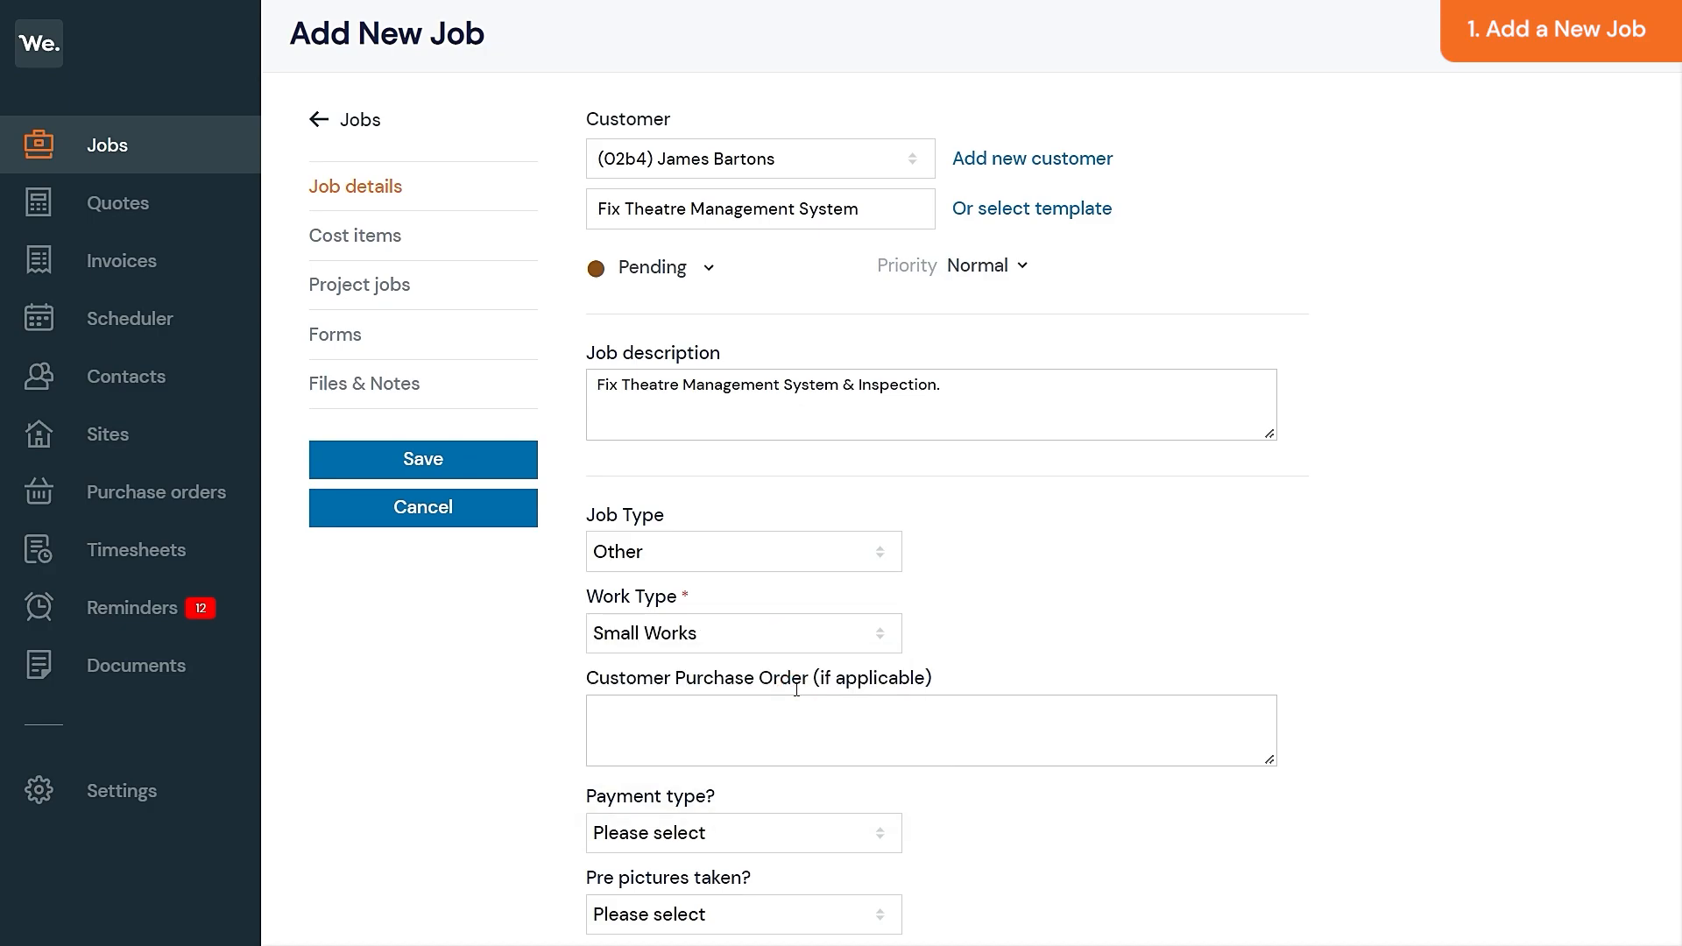
{"action": "middle_click", "coordinate": [999, 647]}
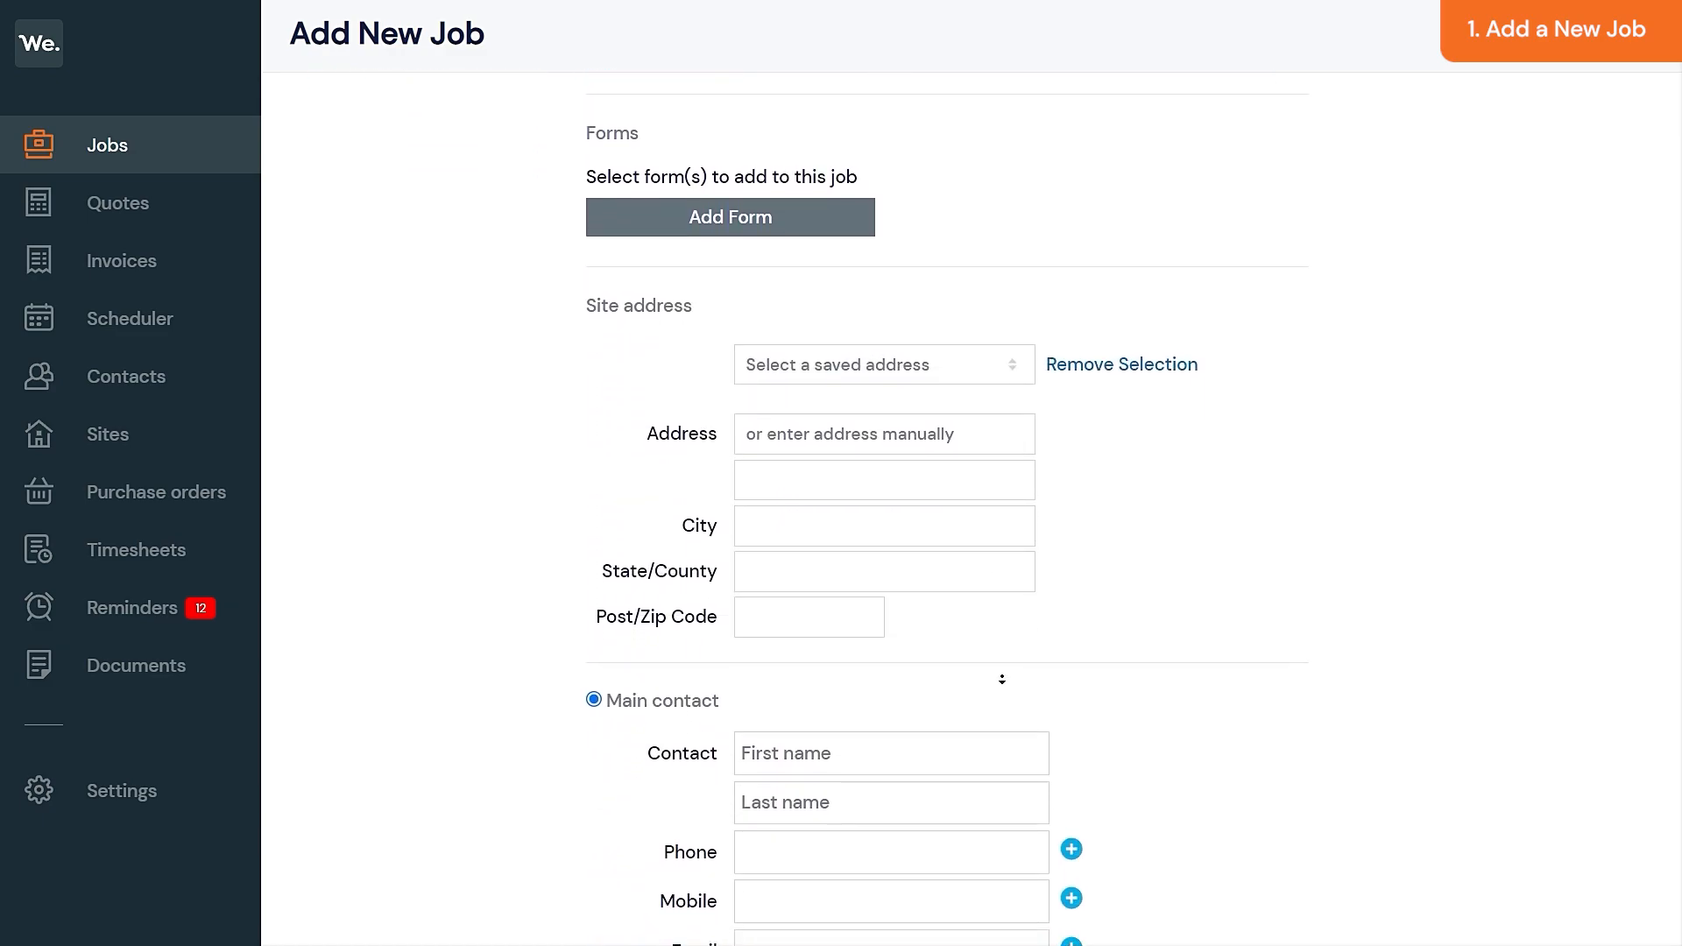
{"action": "middle_click", "coordinate": [1002, 660]}
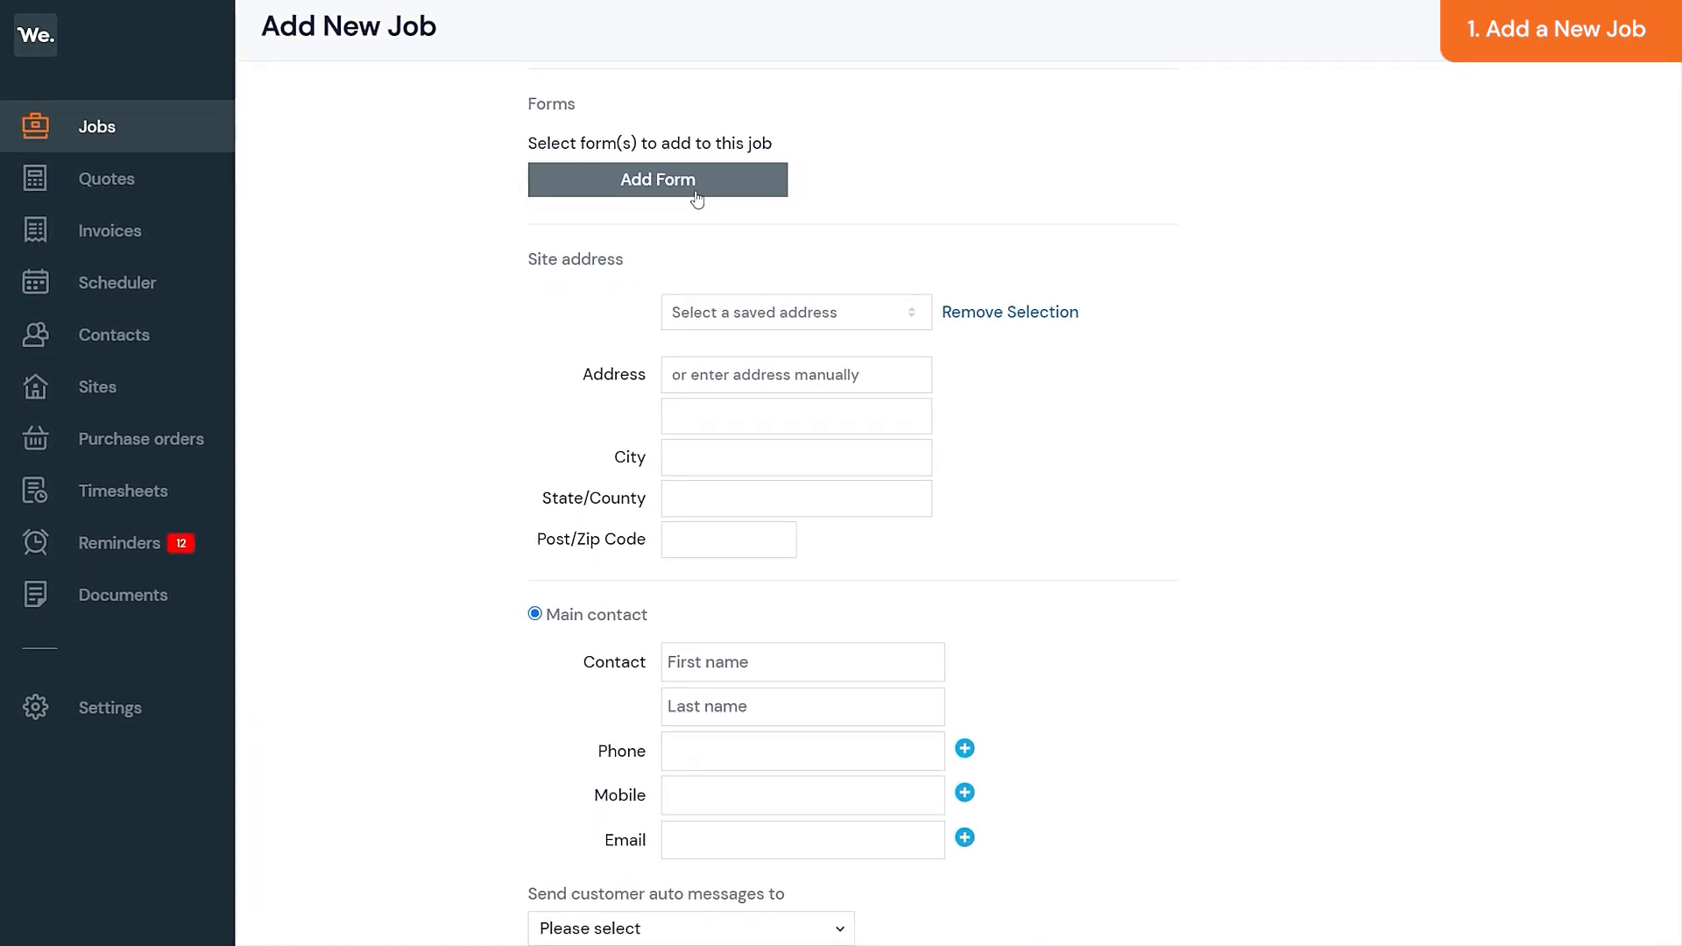
- Attach the Audit Inspection form and fill the site address from the suggested match
{"action": "left_click", "coordinate": [697, 188]}
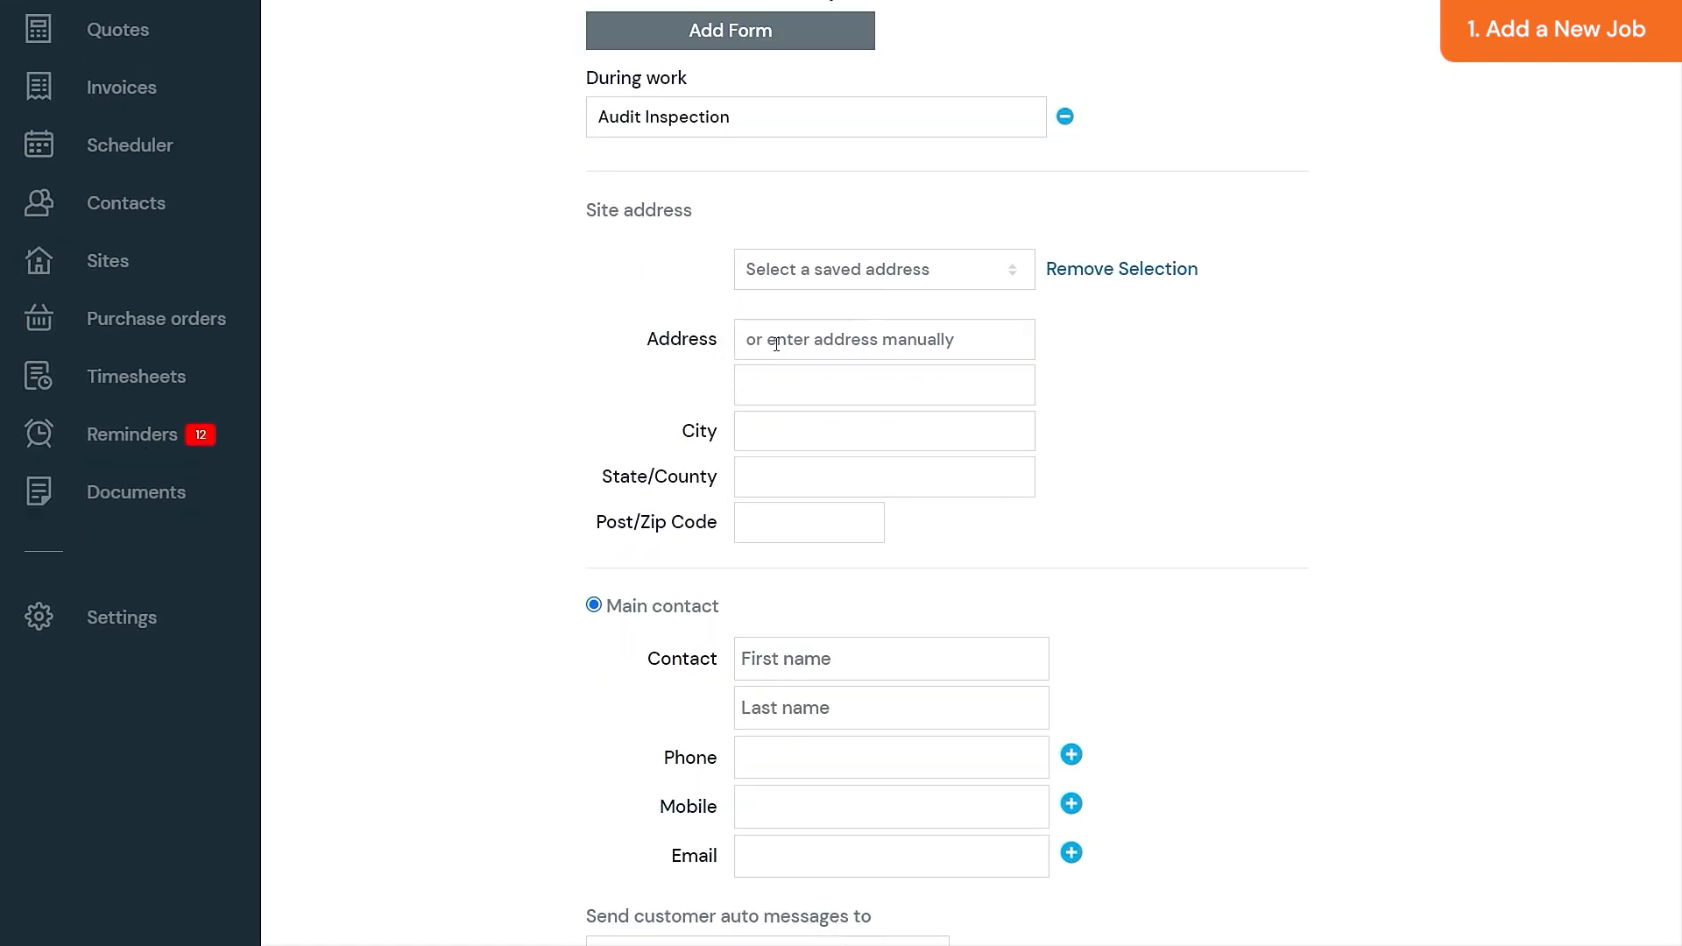
{"action": "left_click", "coordinate": [705, 451]}
{"action": "type", "text": "23"}
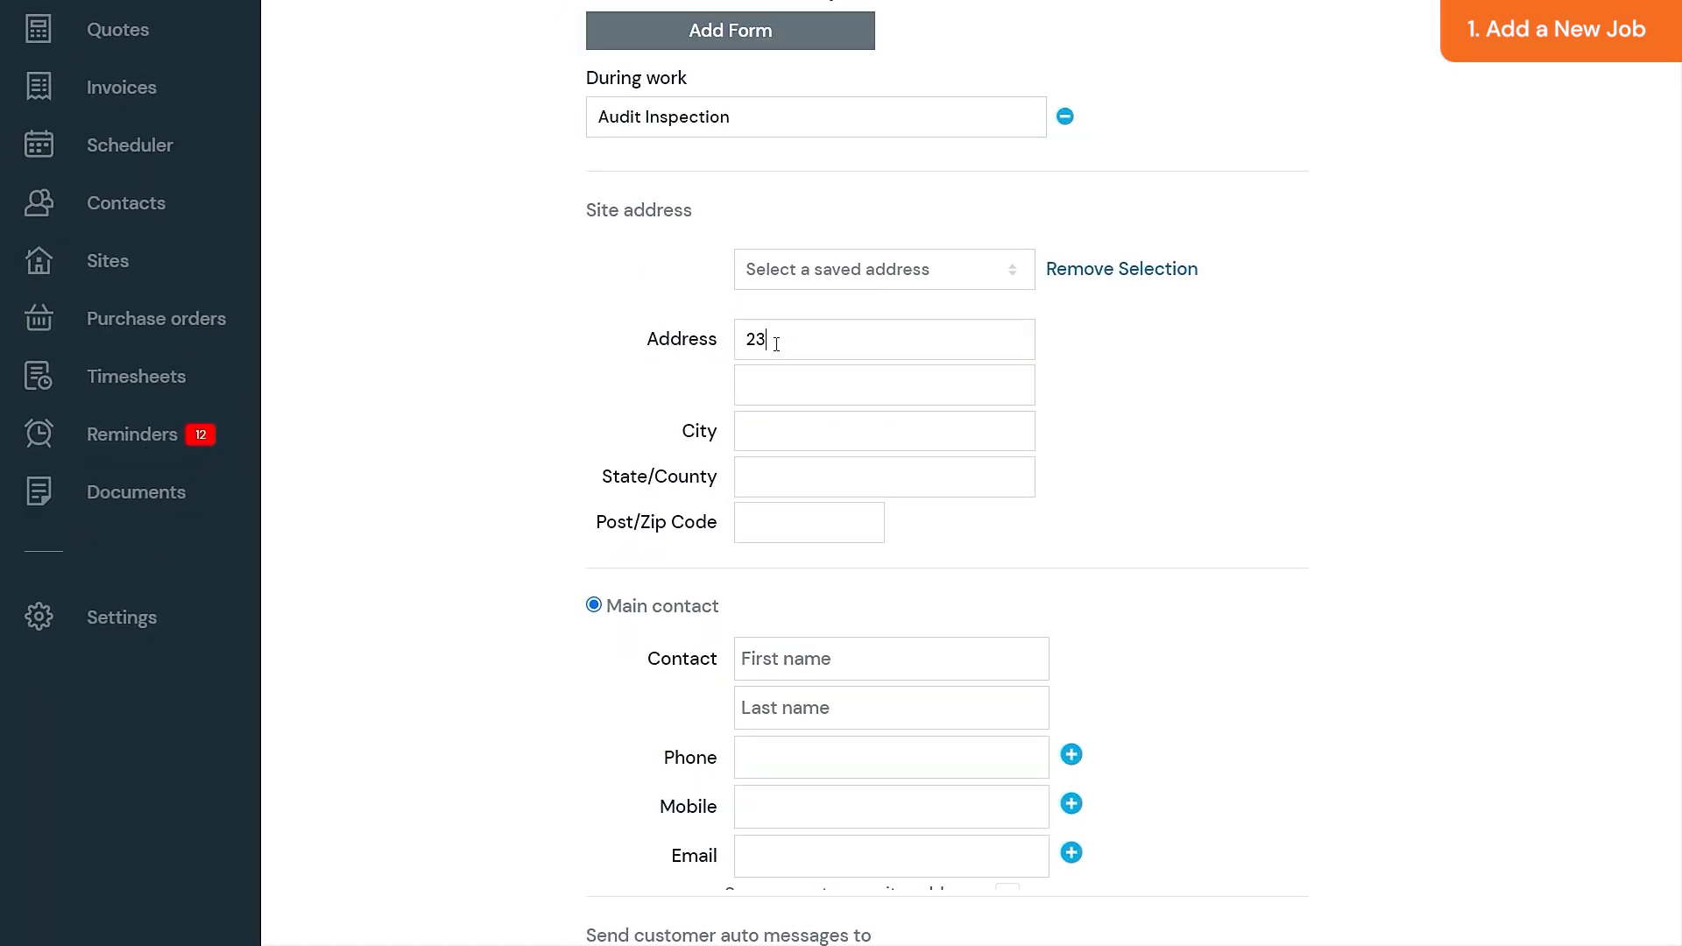
{"action": "type", "text": "3"}
{"action": "left_click", "coordinate": [823, 410]}
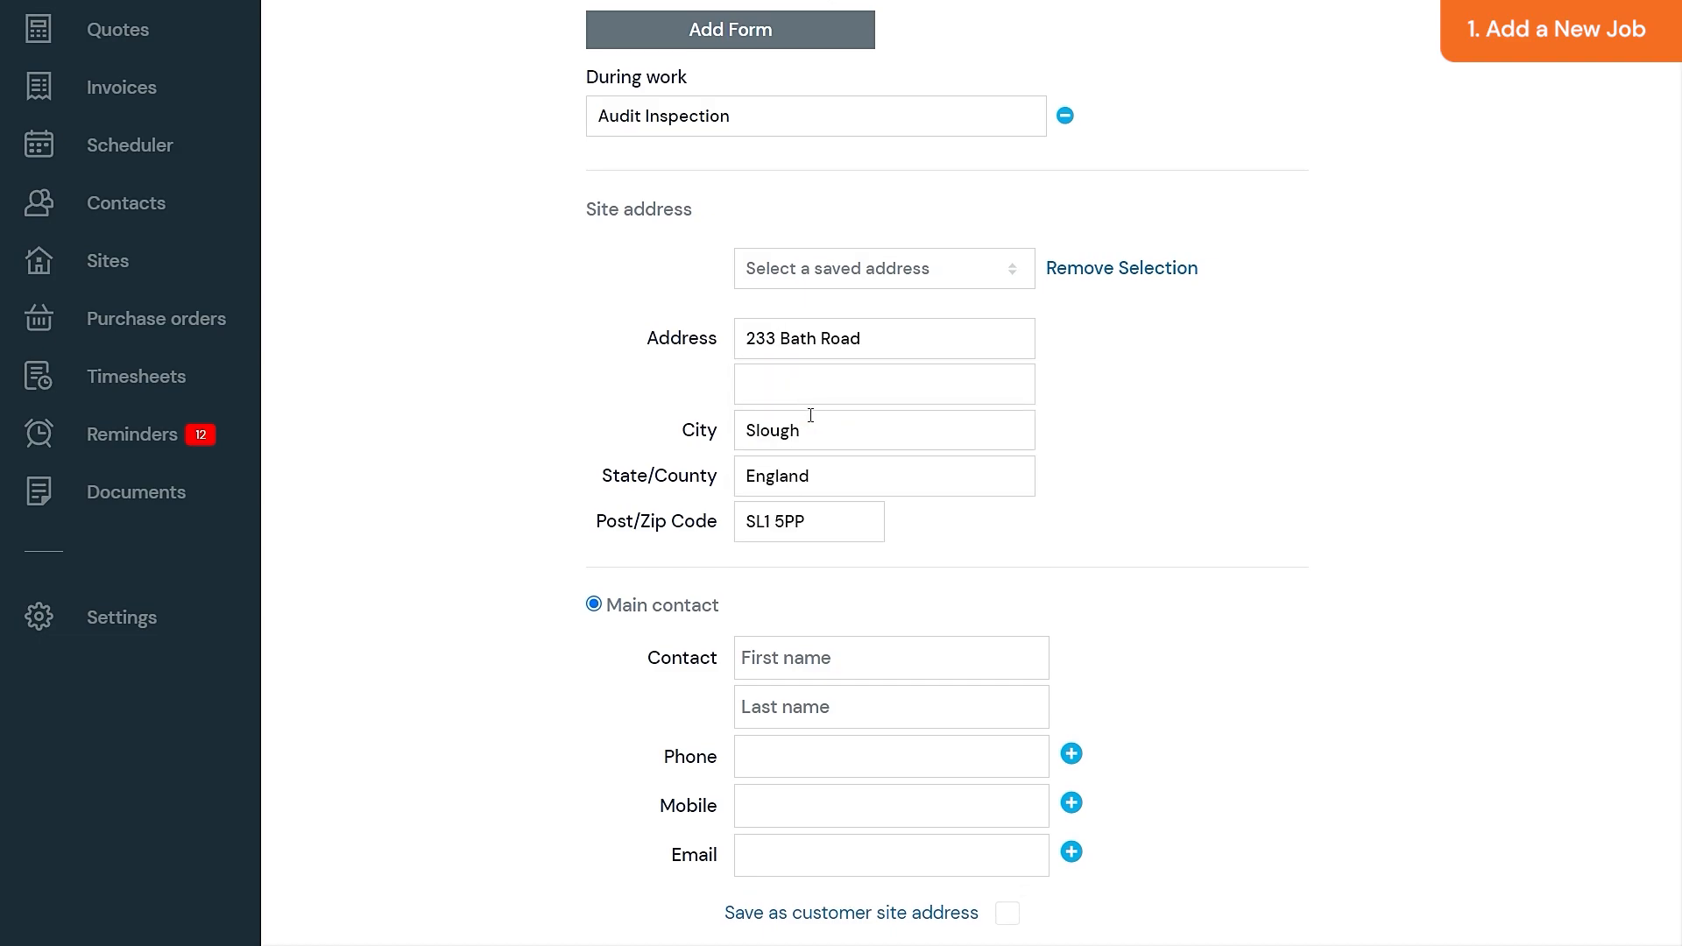
{"action": "scroll", "coordinate": [810, 415], "scroll_direction": "down", "scroll_amount": 5}
- Enter the main contact's first name, last name and phone number
{"action": "left_click", "coordinate": [905, 232]}
{"action": "key", "text": "Tab"}
{"action": "key", "text": "Tab"}
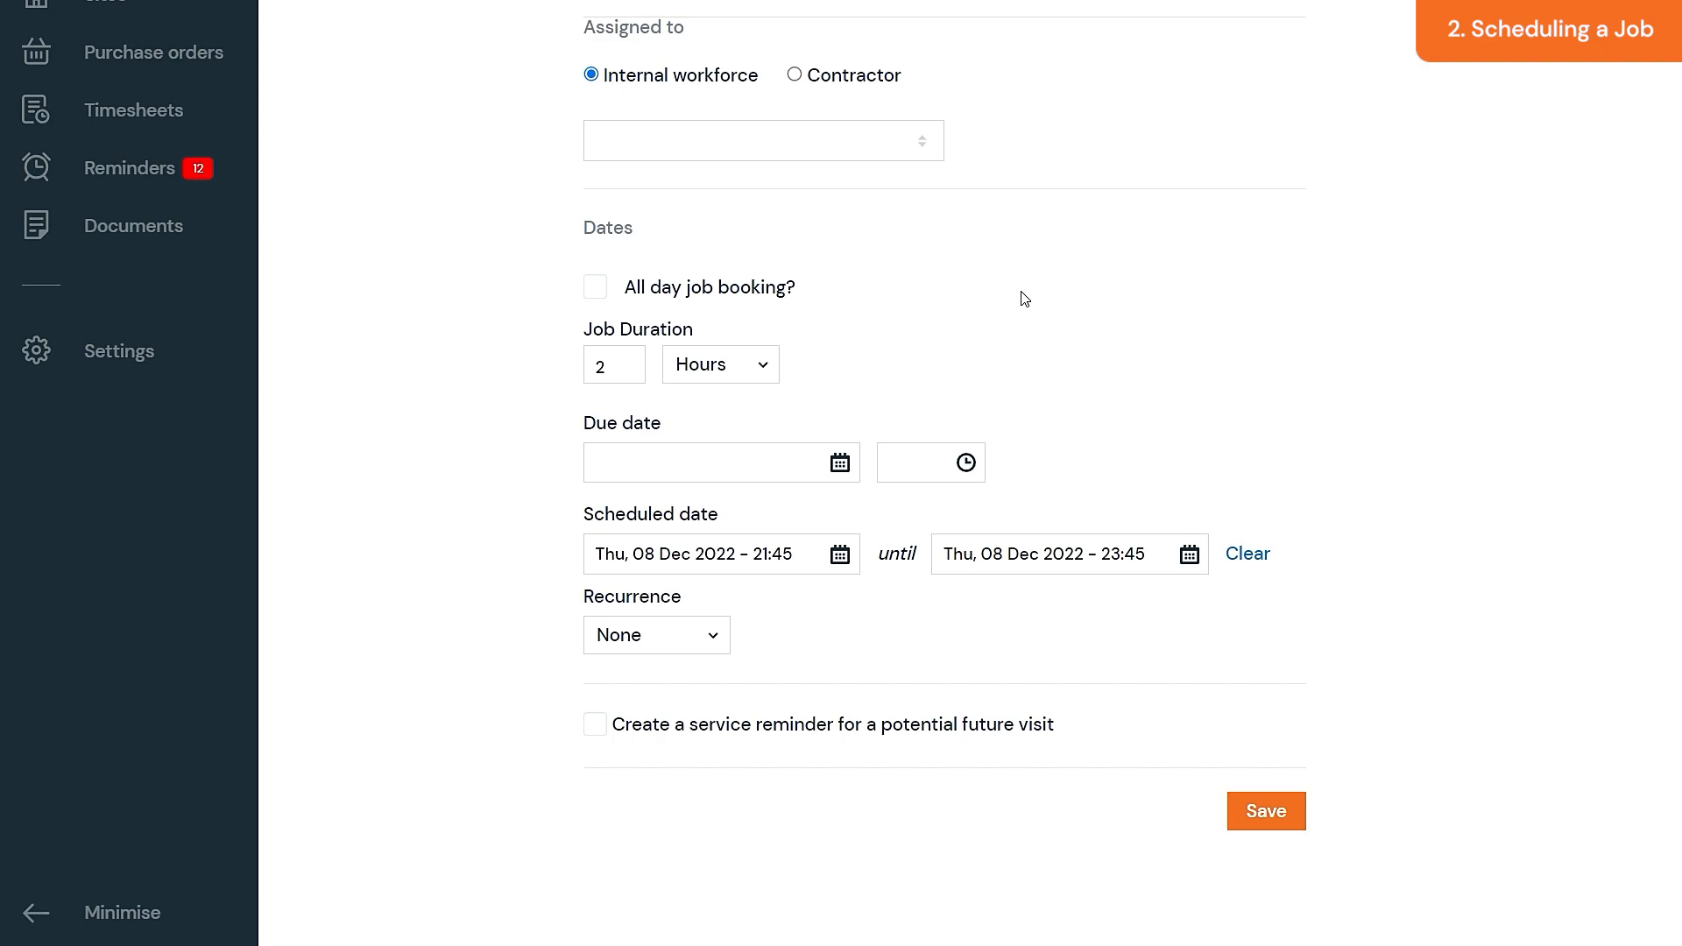
- Assign the job to the internal staff member found by name search
{"action": "left_click", "coordinate": [730, 133]}
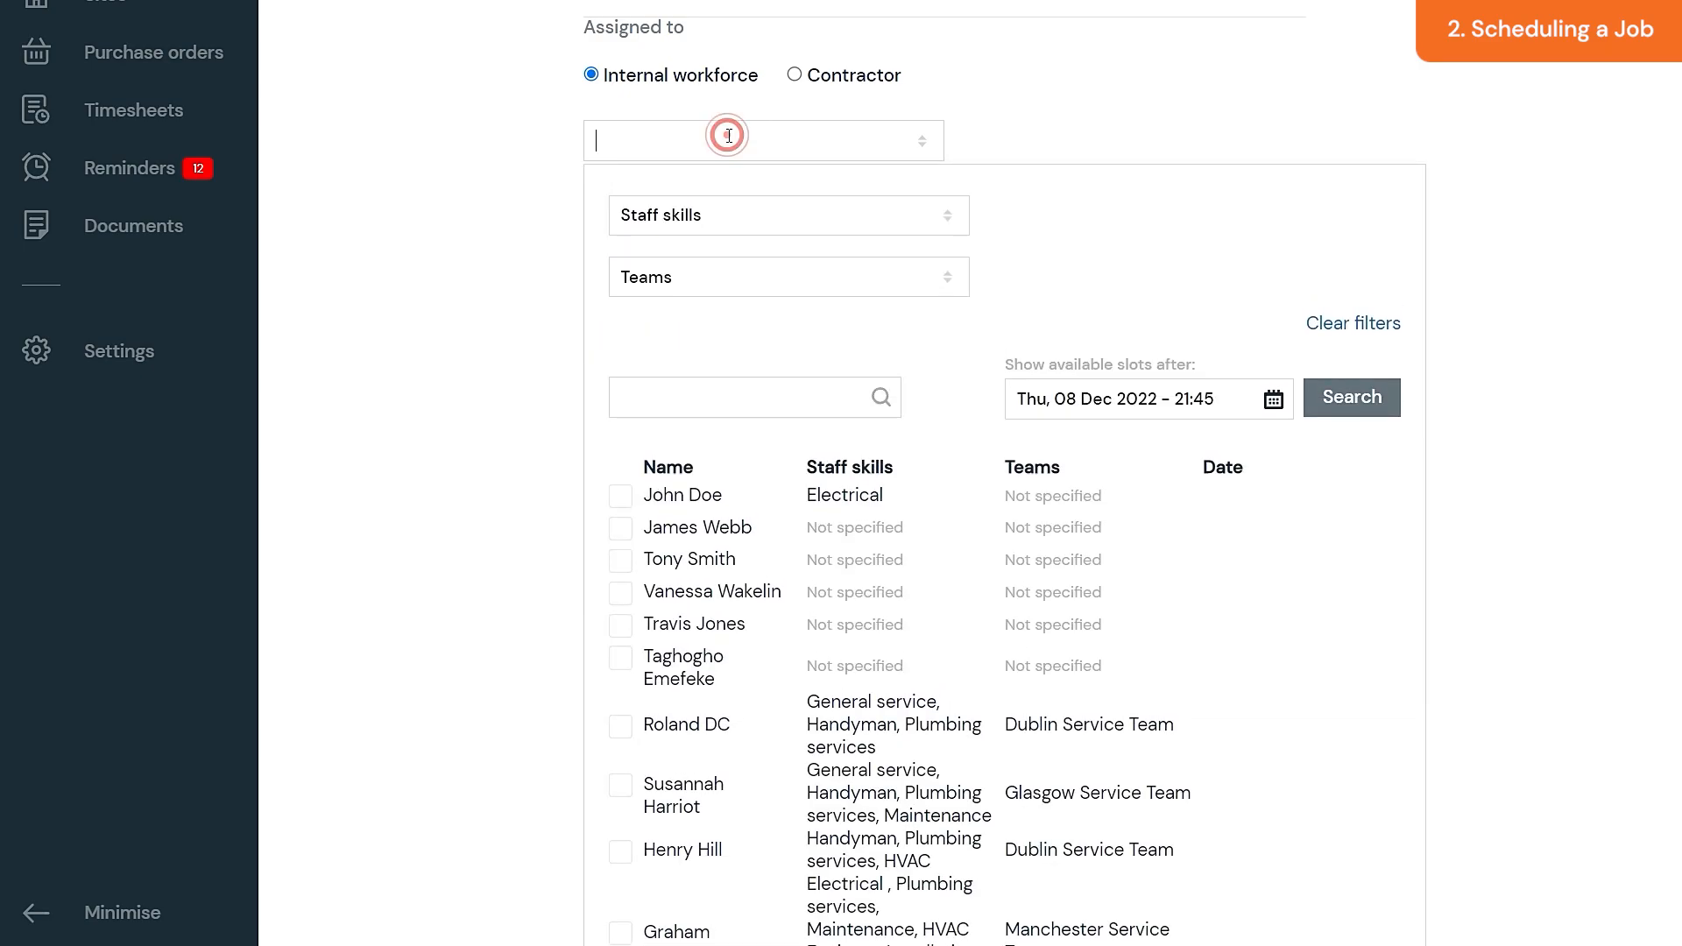
{"action": "left_click", "coordinate": [762, 391]}
{"action": "type", "text": "john doe"}
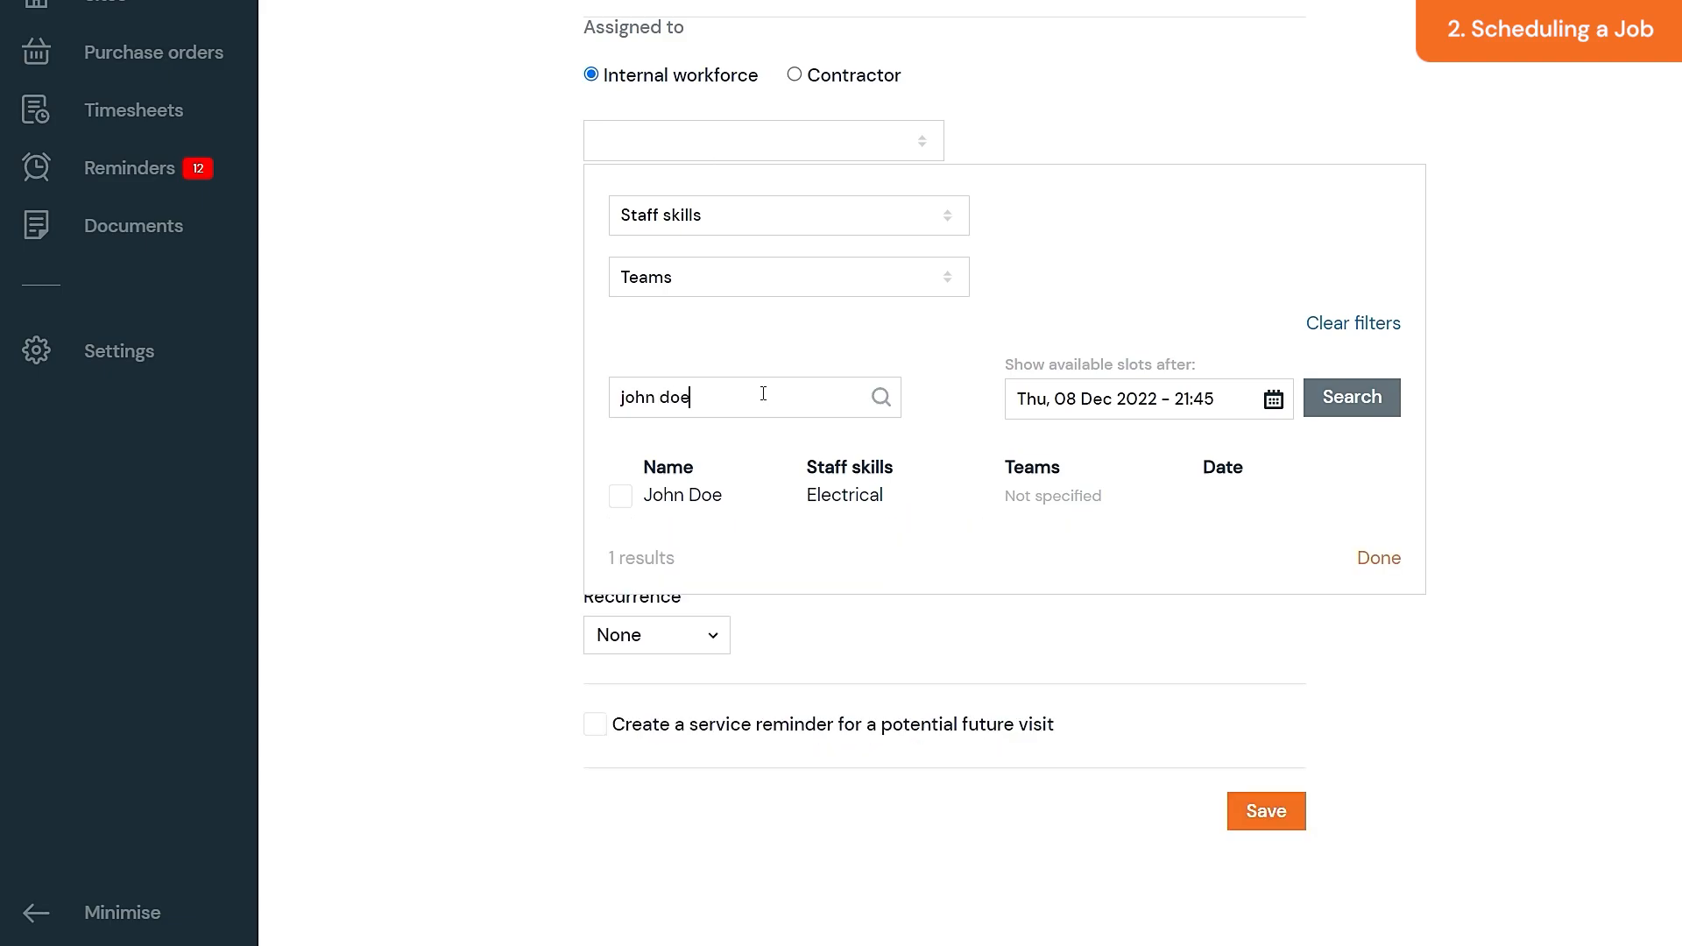
{"action": "left_click", "coordinate": [619, 497]}
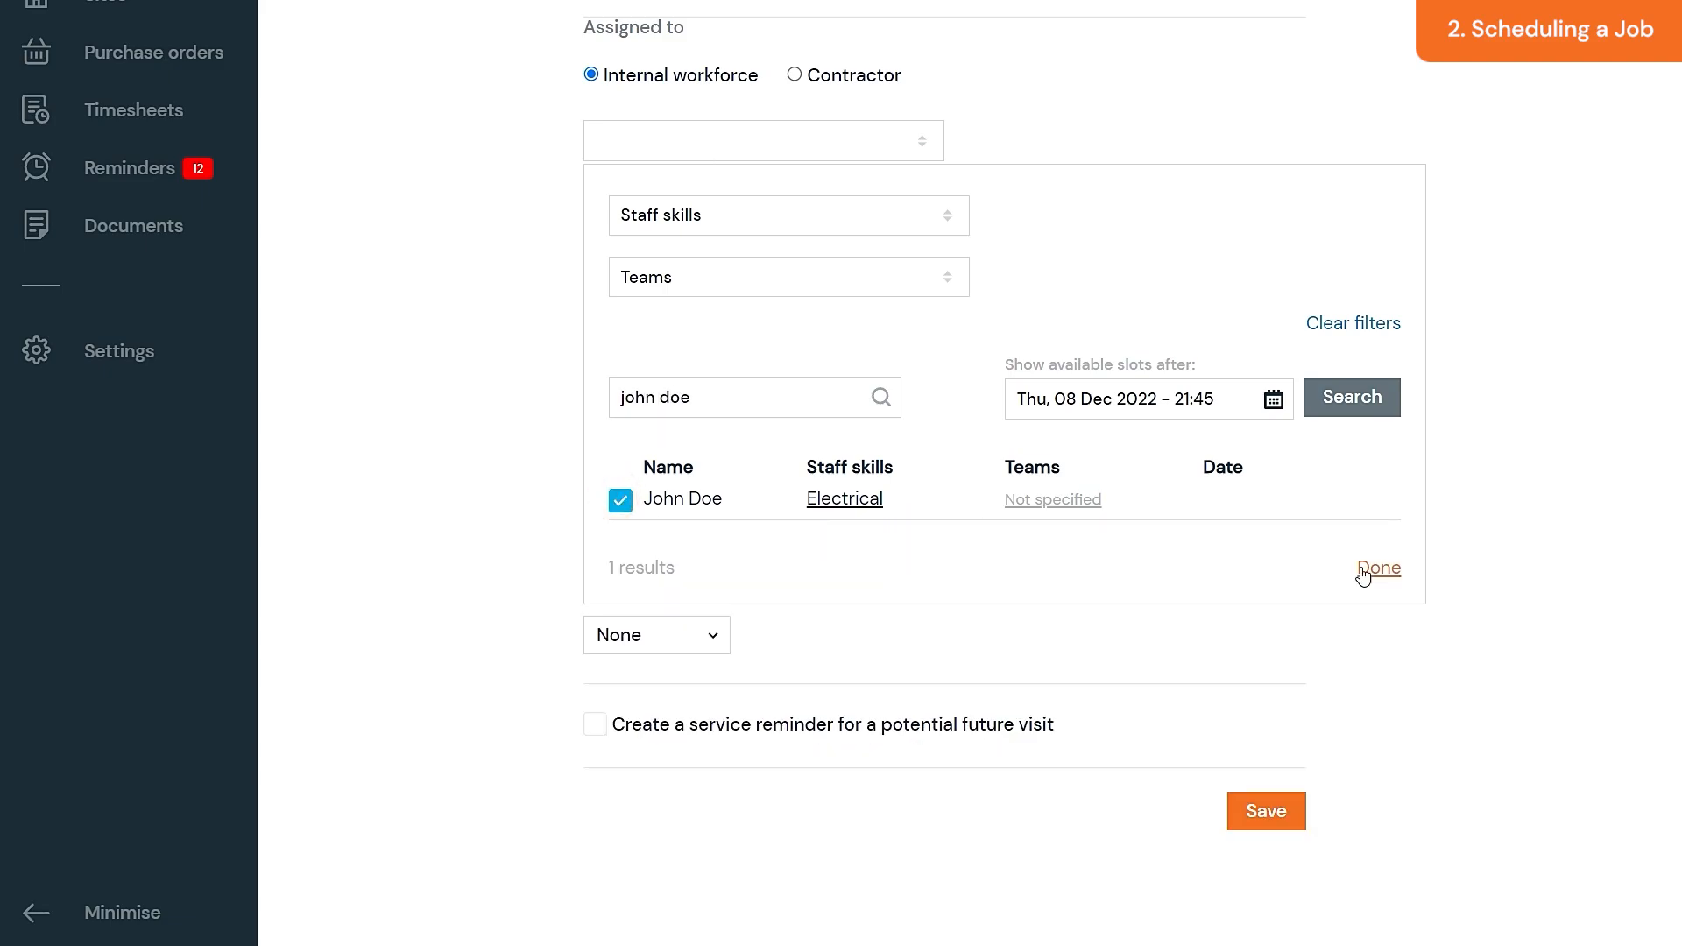
{"action": "left_click", "coordinate": [1365, 565]}
- Schedule the job to start at 10:00 with no recurrence and save it
{"action": "left_click", "coordinate": [758, 553]}
{"action": "scroll", "coordinate": [909, 692], "scroll_direction": "up", "scroll_amount": 10}
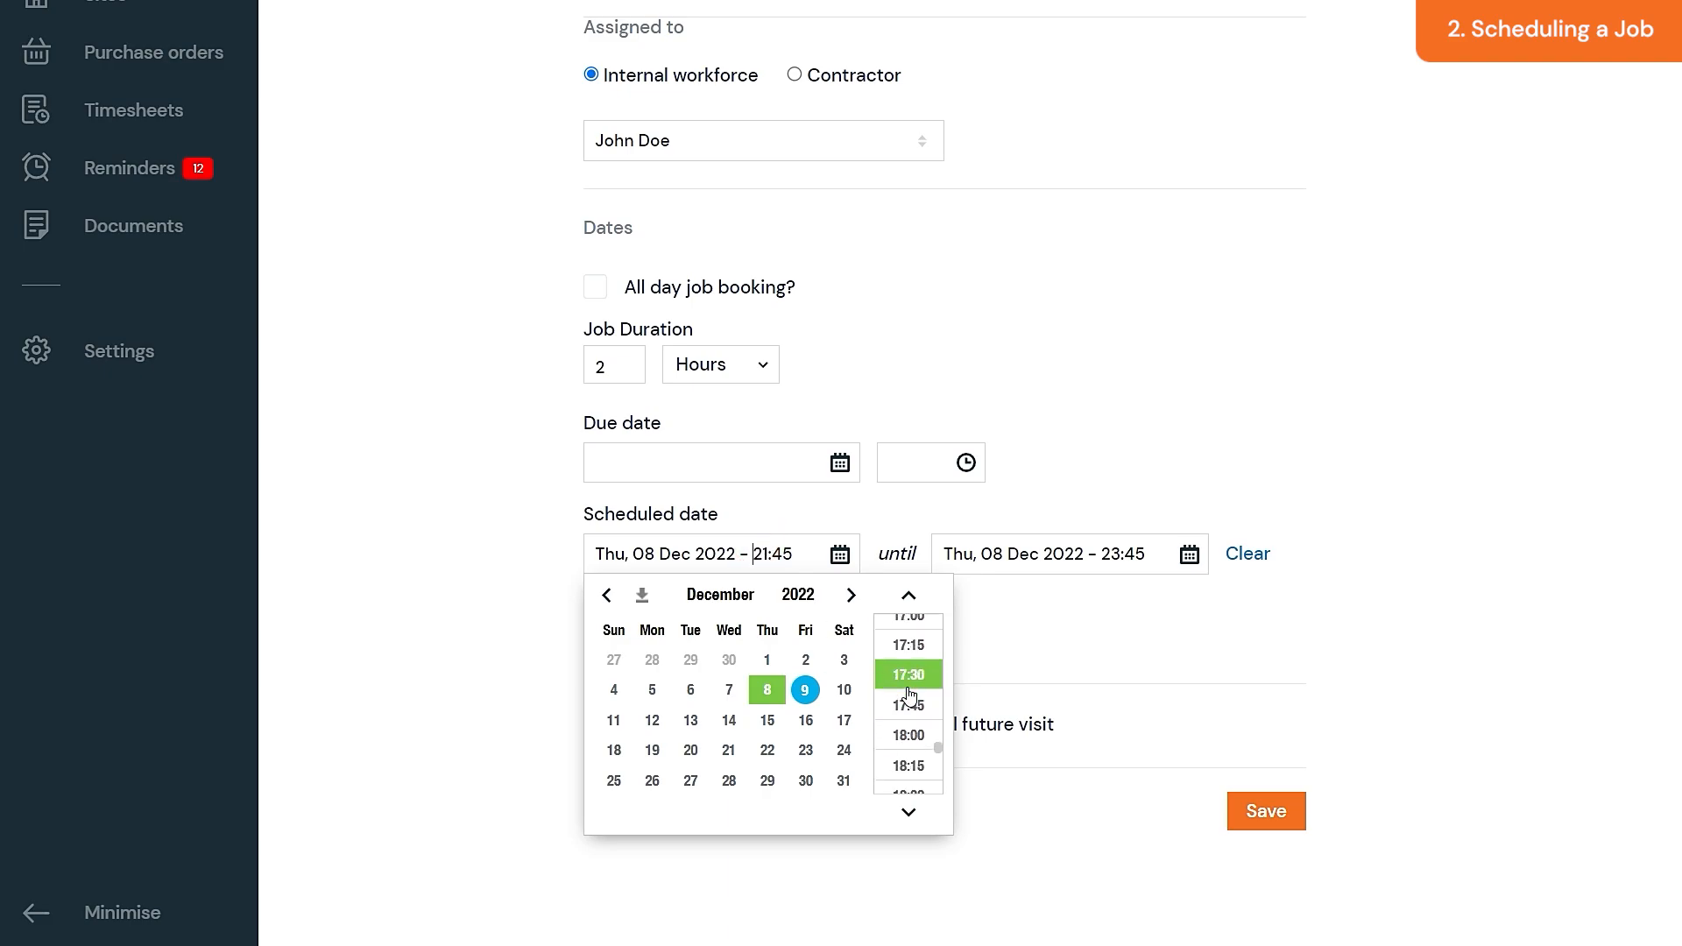
{"action": "scroll", "coordinate": [908, 693], "scroll_direction": "up", "scroll_amount": 2}
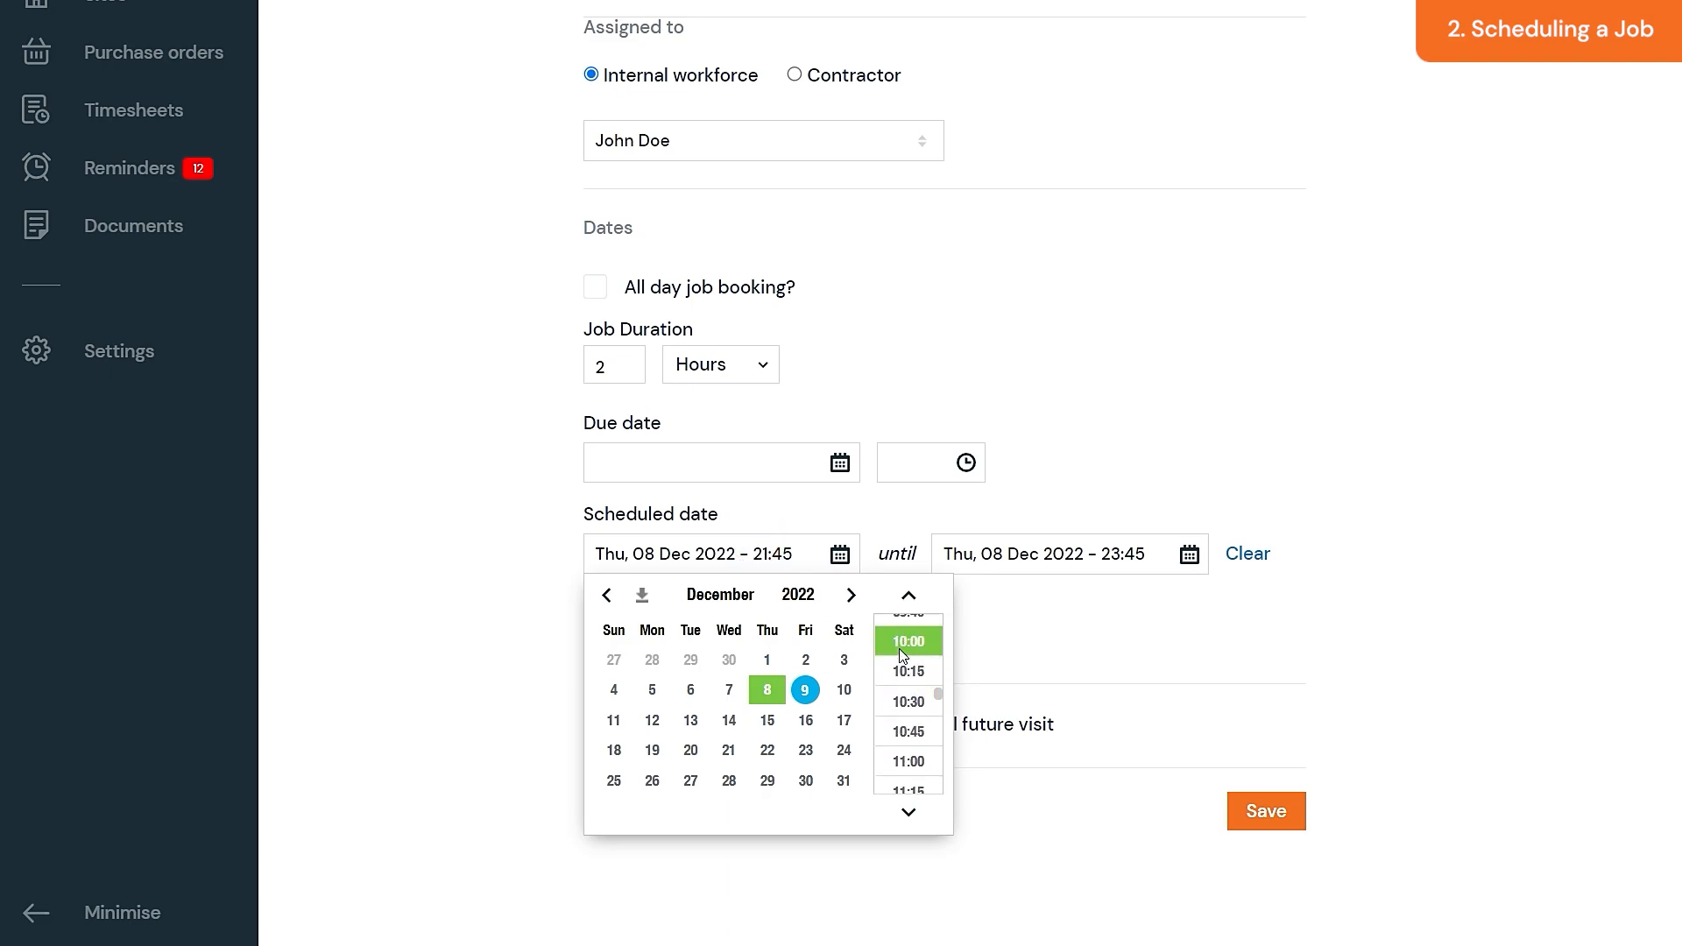
{"action": "left_click", "coordinate": [903, 653]}
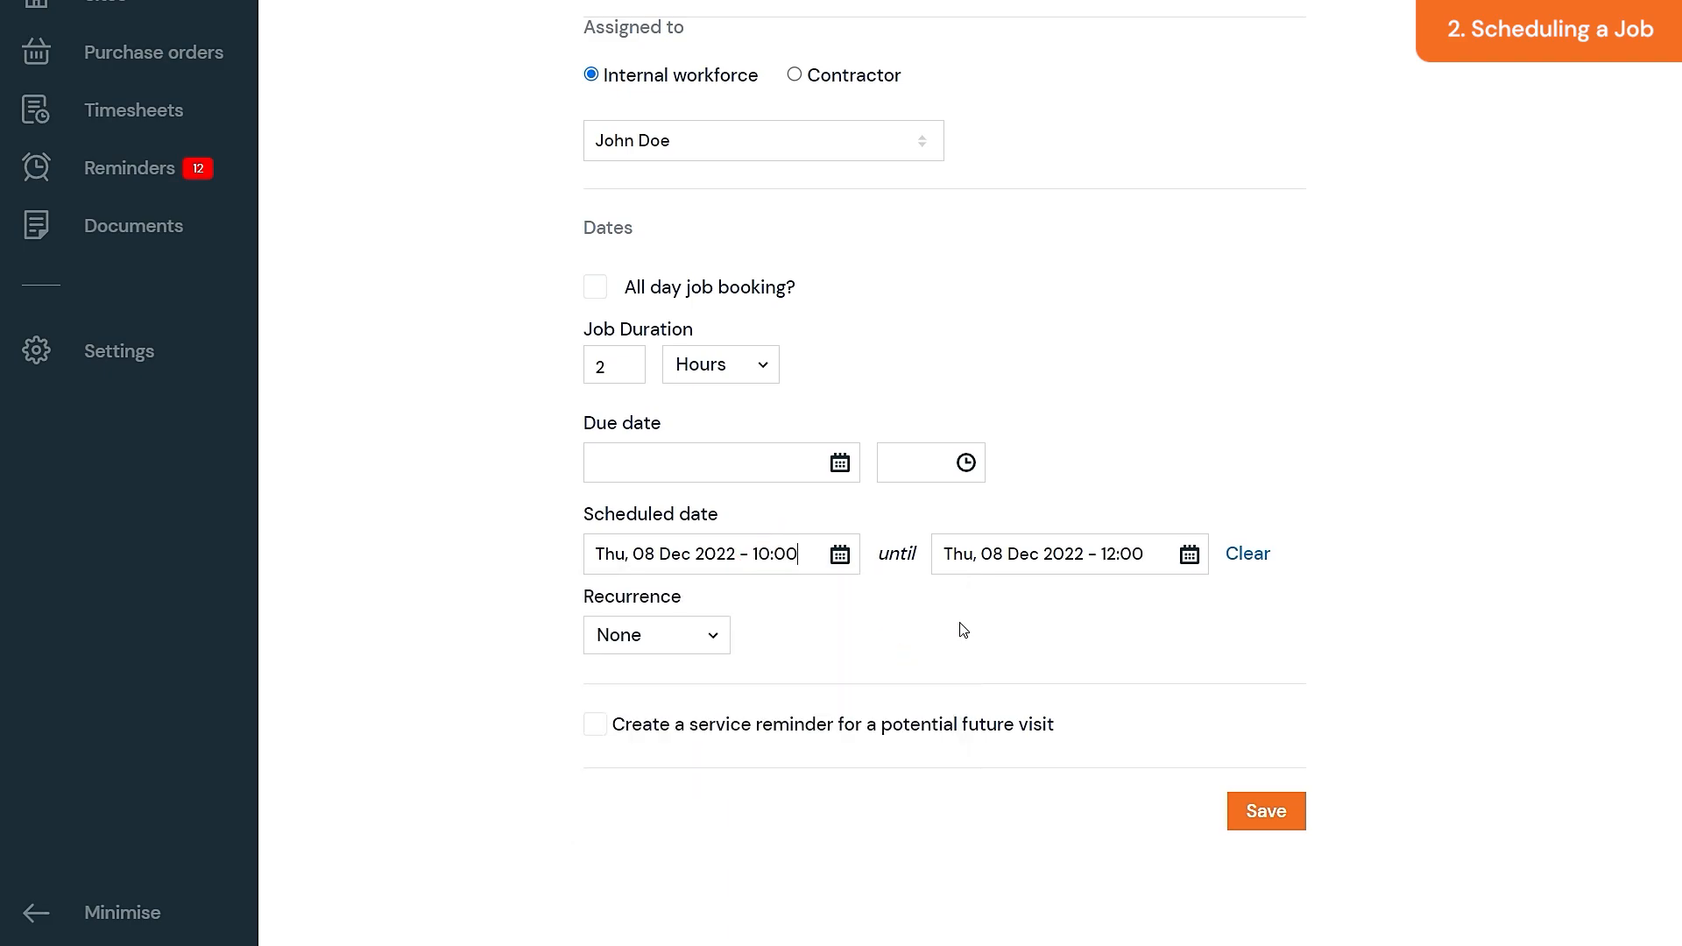
{"action": "left_click", "coordinate": [687, 636]}
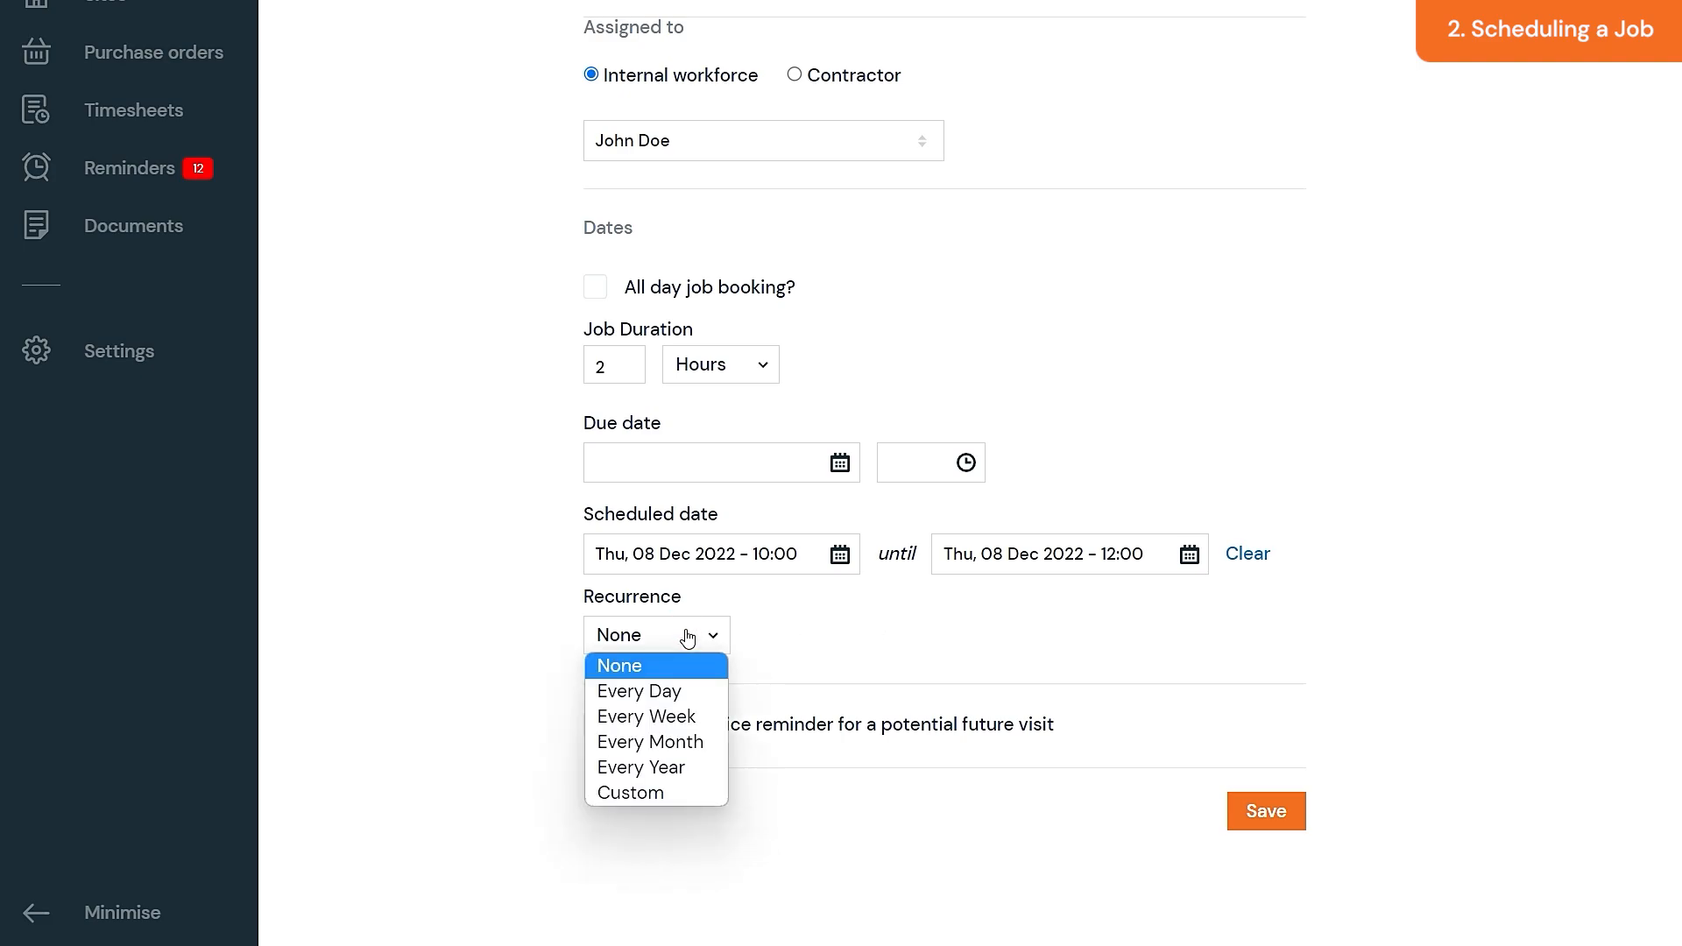
{"action": "left_click", "coordinate": [800, 637]}
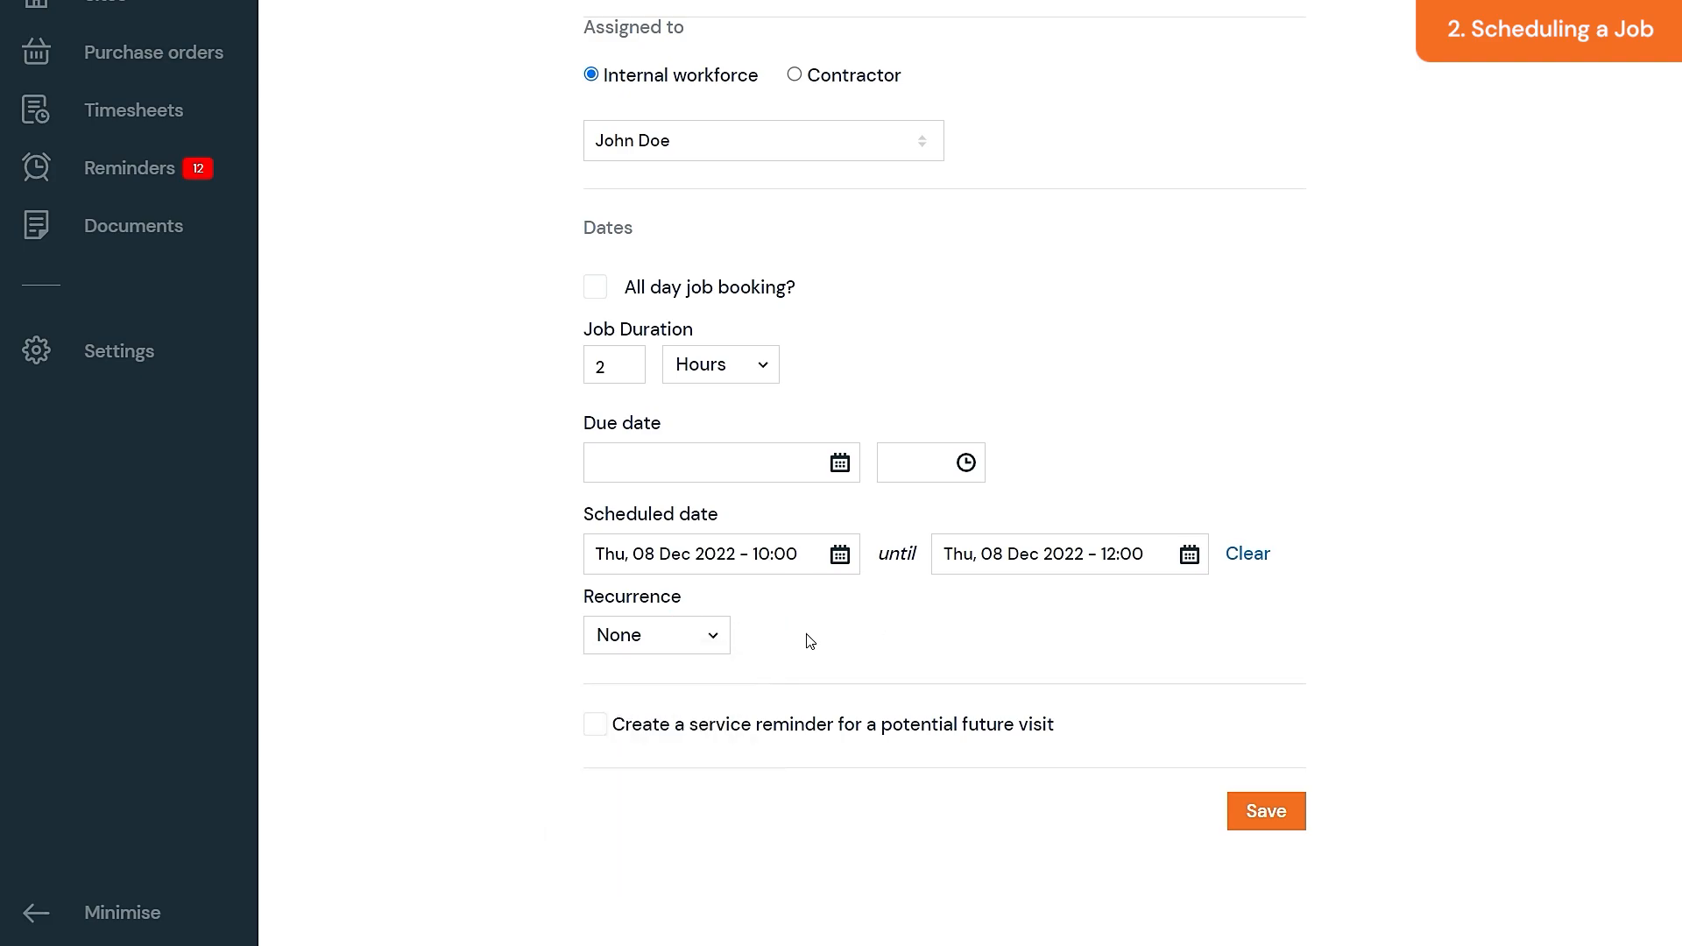
{"action": "left_click", "coordinate": [1266, 811]}
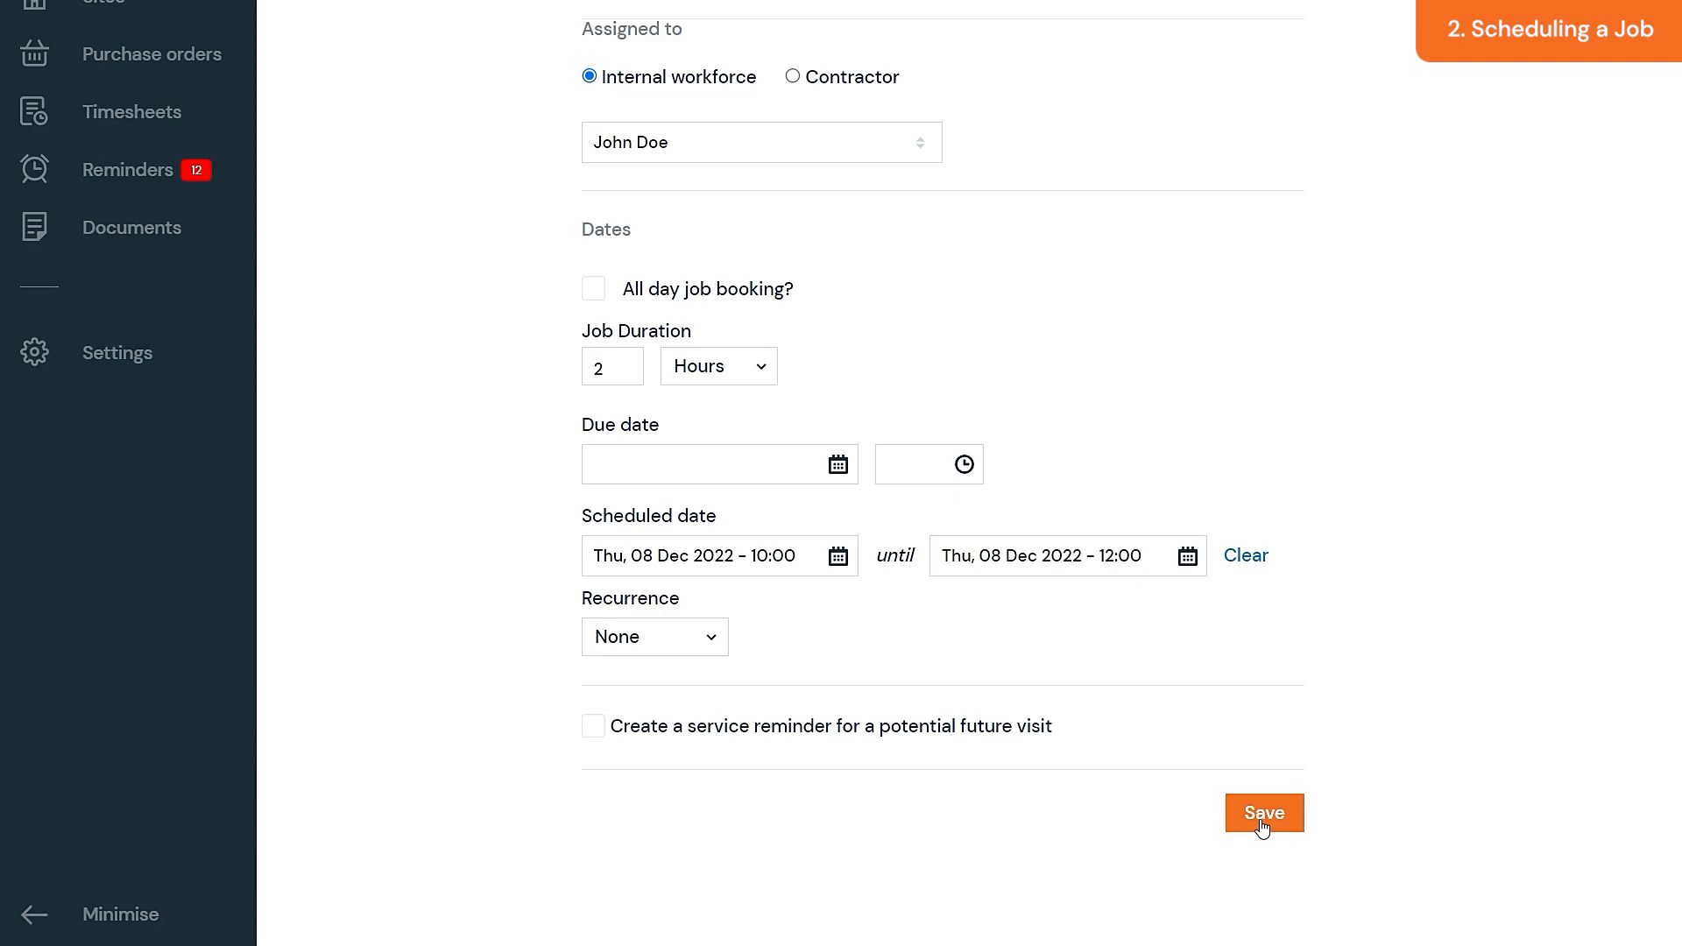
- Clear the scheduled dates, set the job status to Pending, and go to the Scheduler
{"action": "left_click", "coordinate": [1248, 561]}
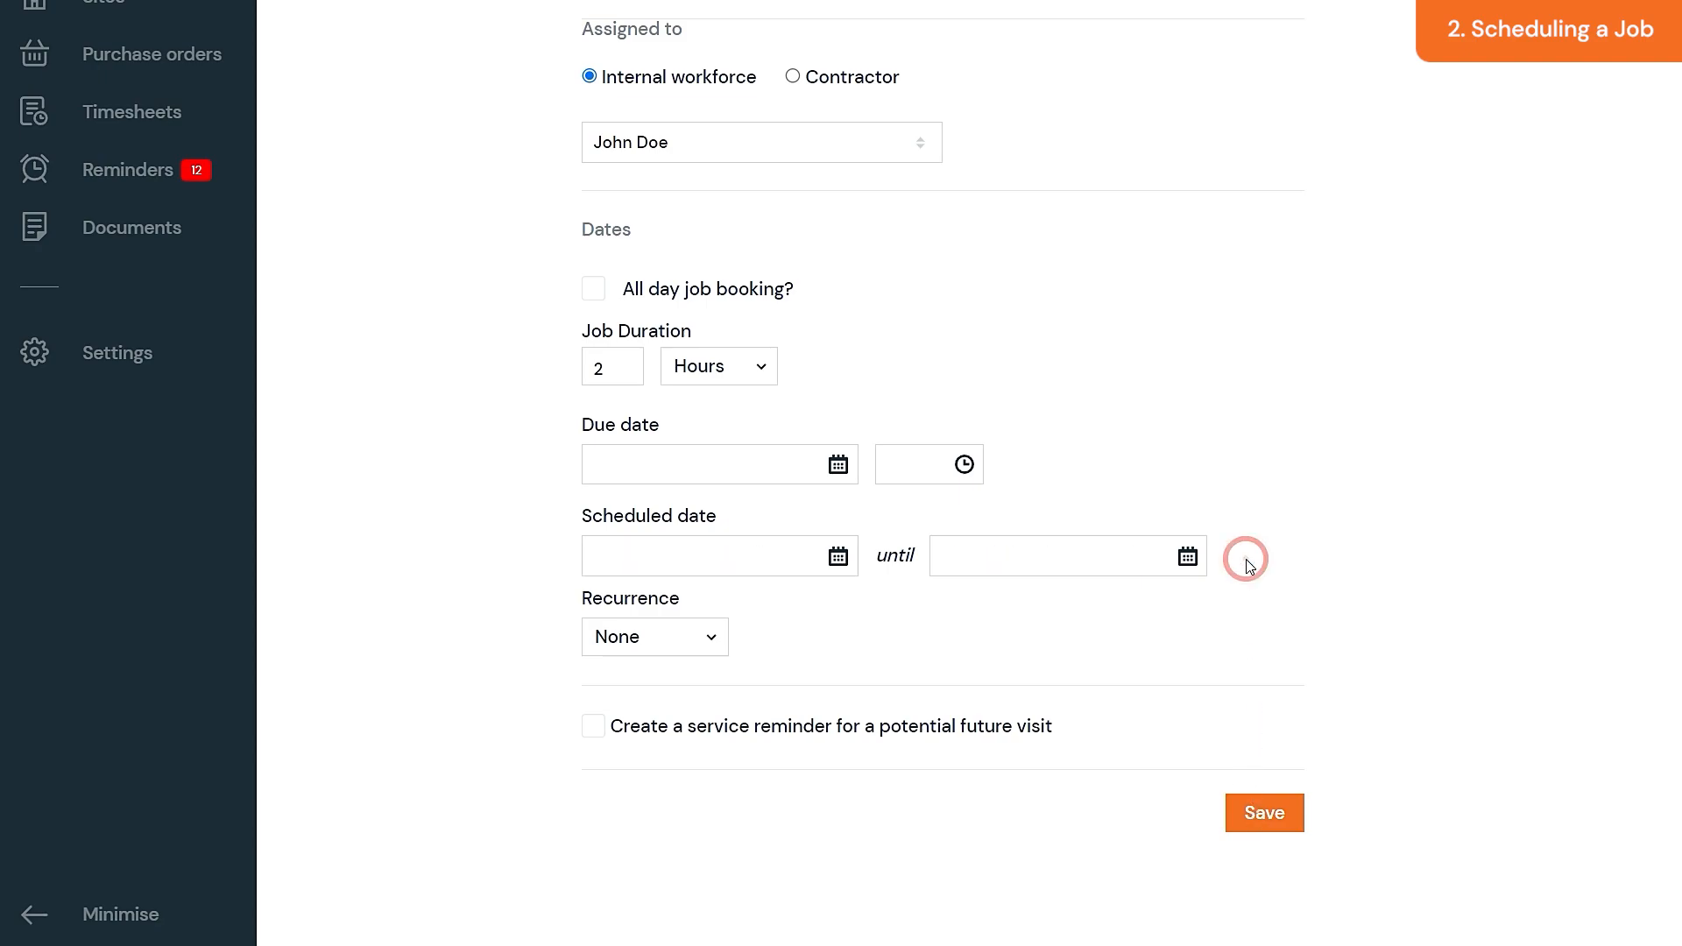
{"action": "middle_click", "coordinate": [1246, 559]}
{"action": "left_click", "coordinate": [728, 274]}
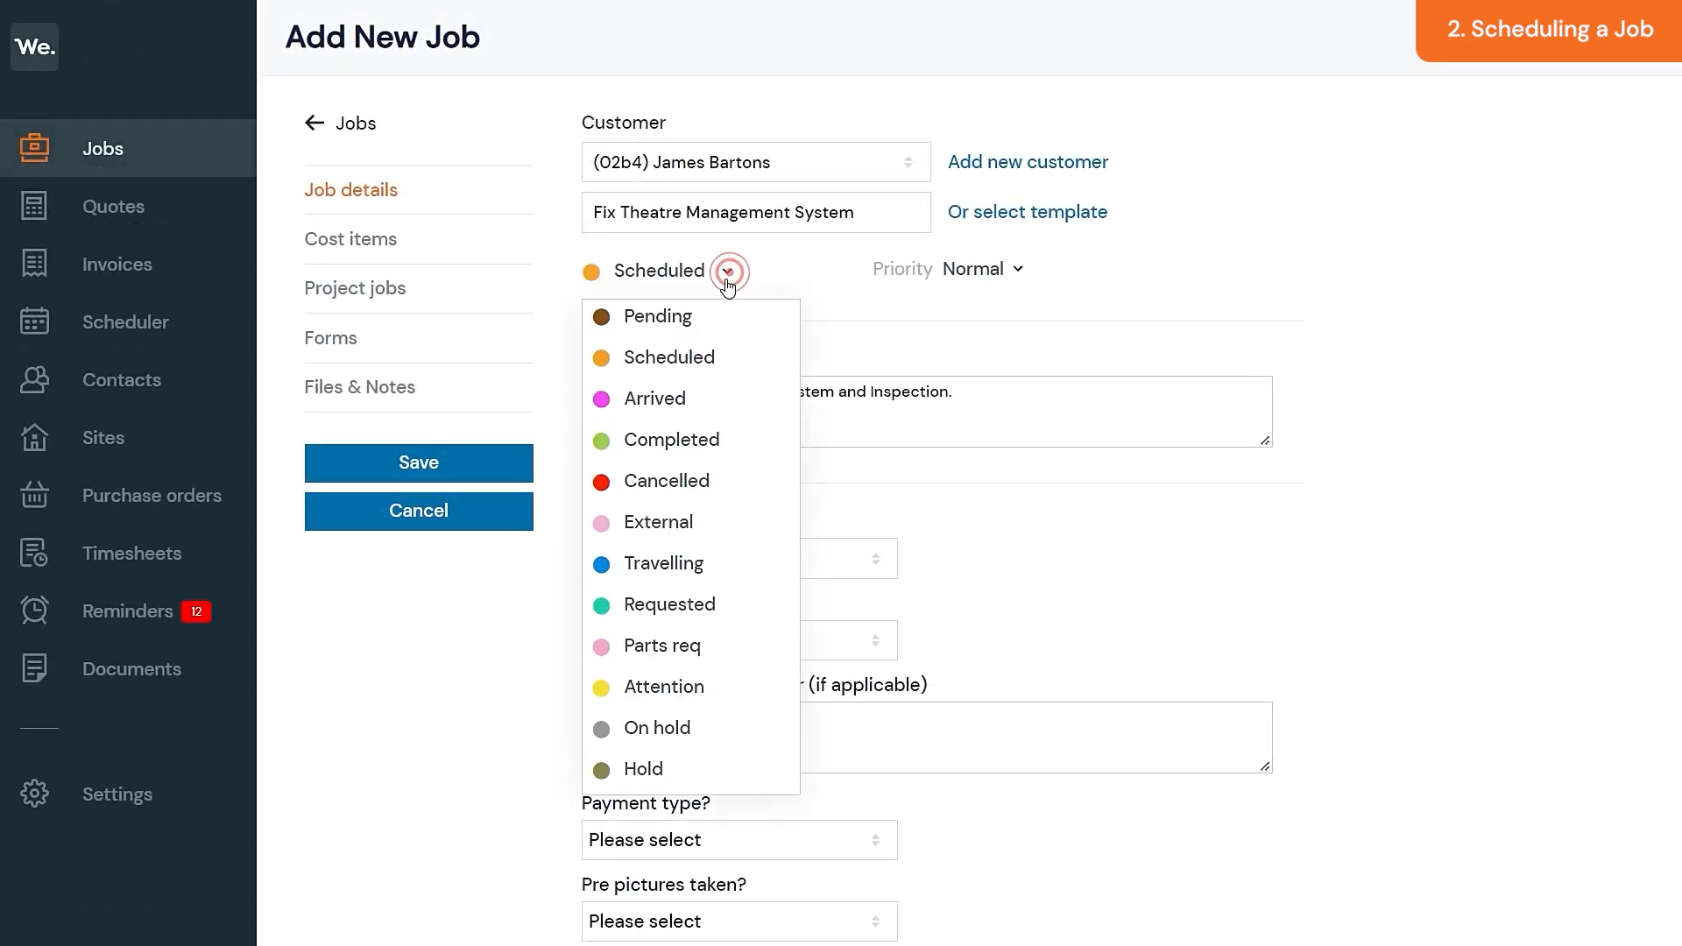
{"action": "left_click", "coordinate": [724, 321]}
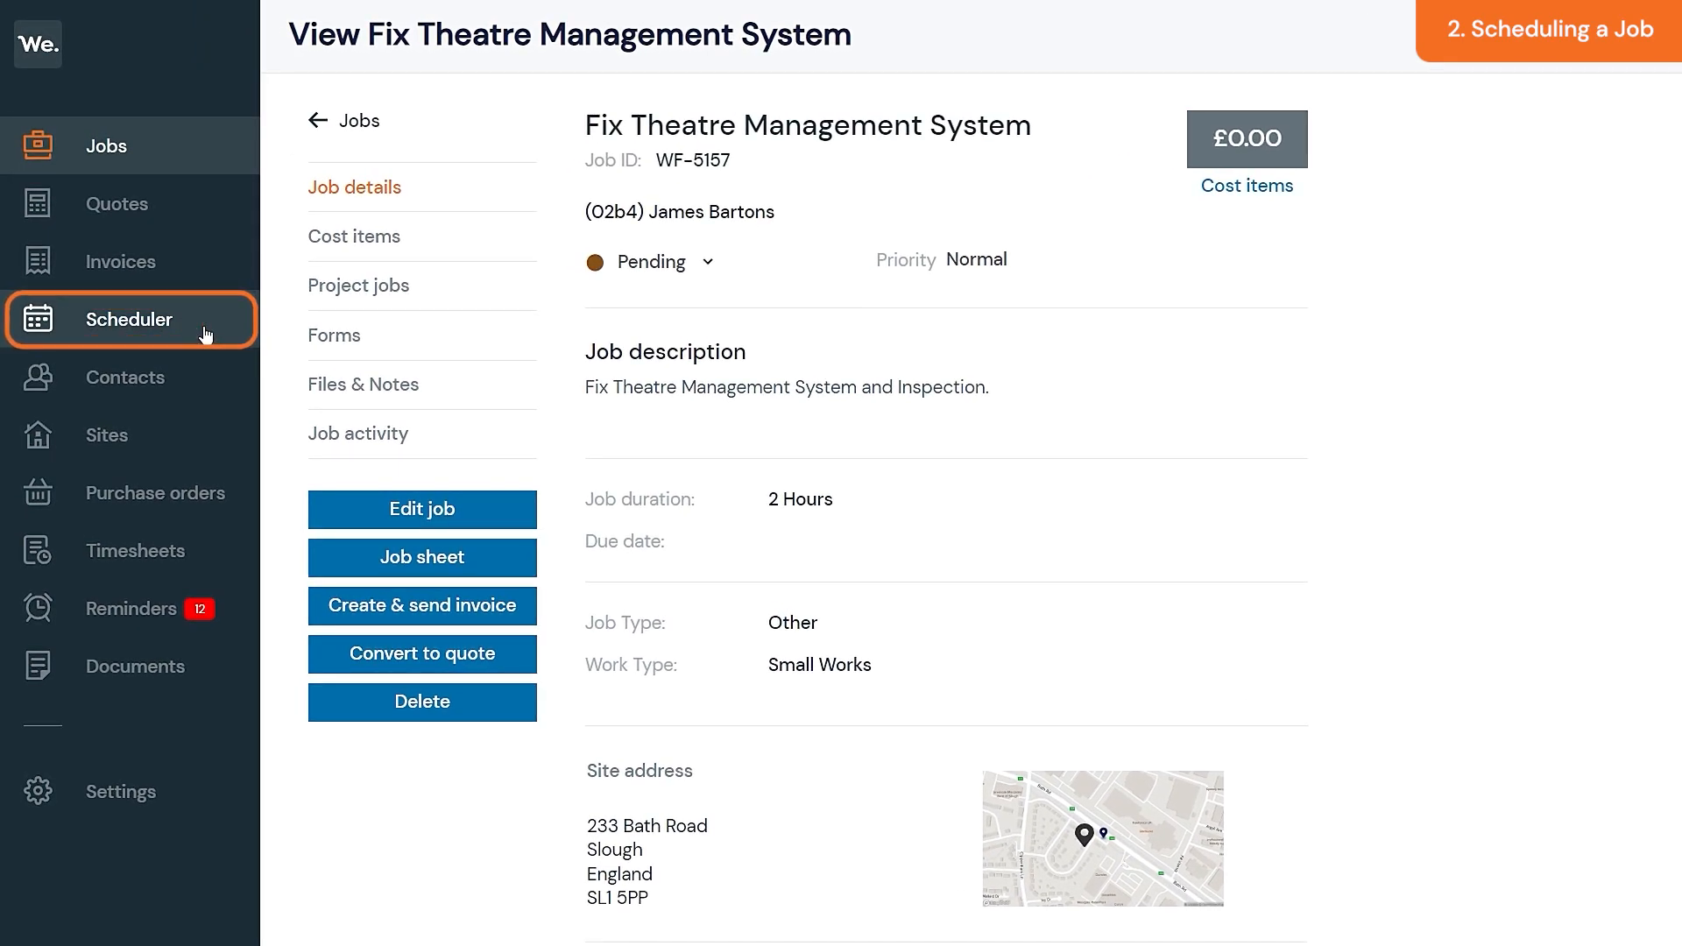
{"action": "left_click", "coordinate": [205, 335]}
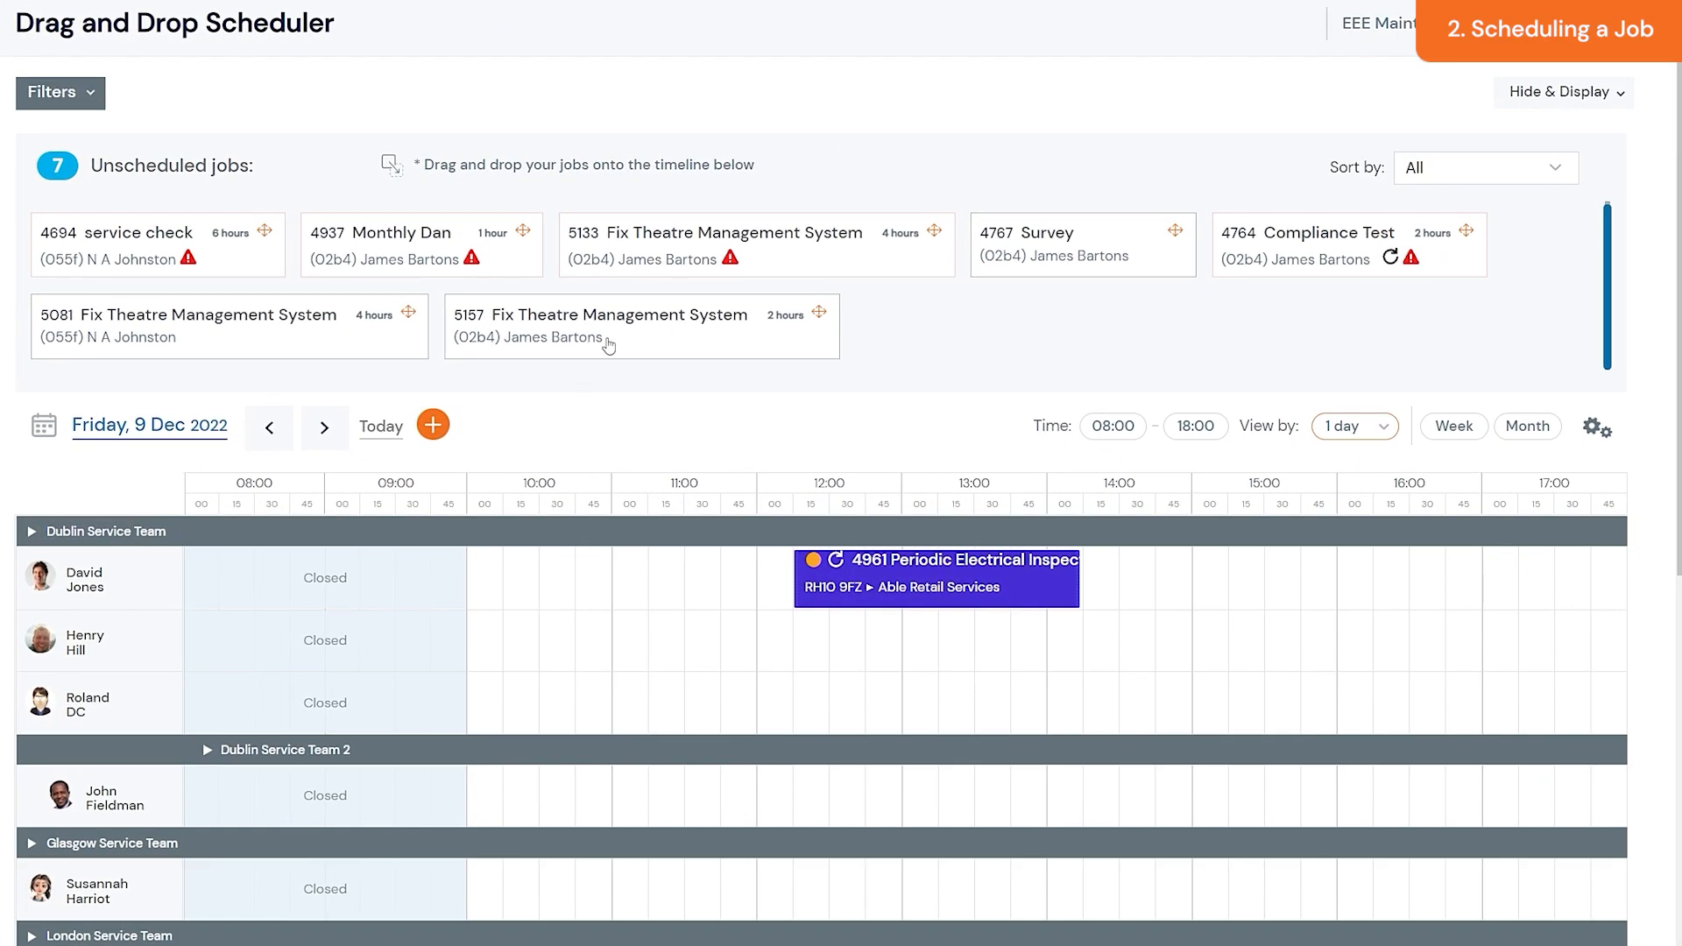
- Drag unscheduled job 5157 onto the scheduler timeline in the General team rows
{"action": "left_click_drag", "start_coordinate": [627, 346], "coordinate": [727, 945]}
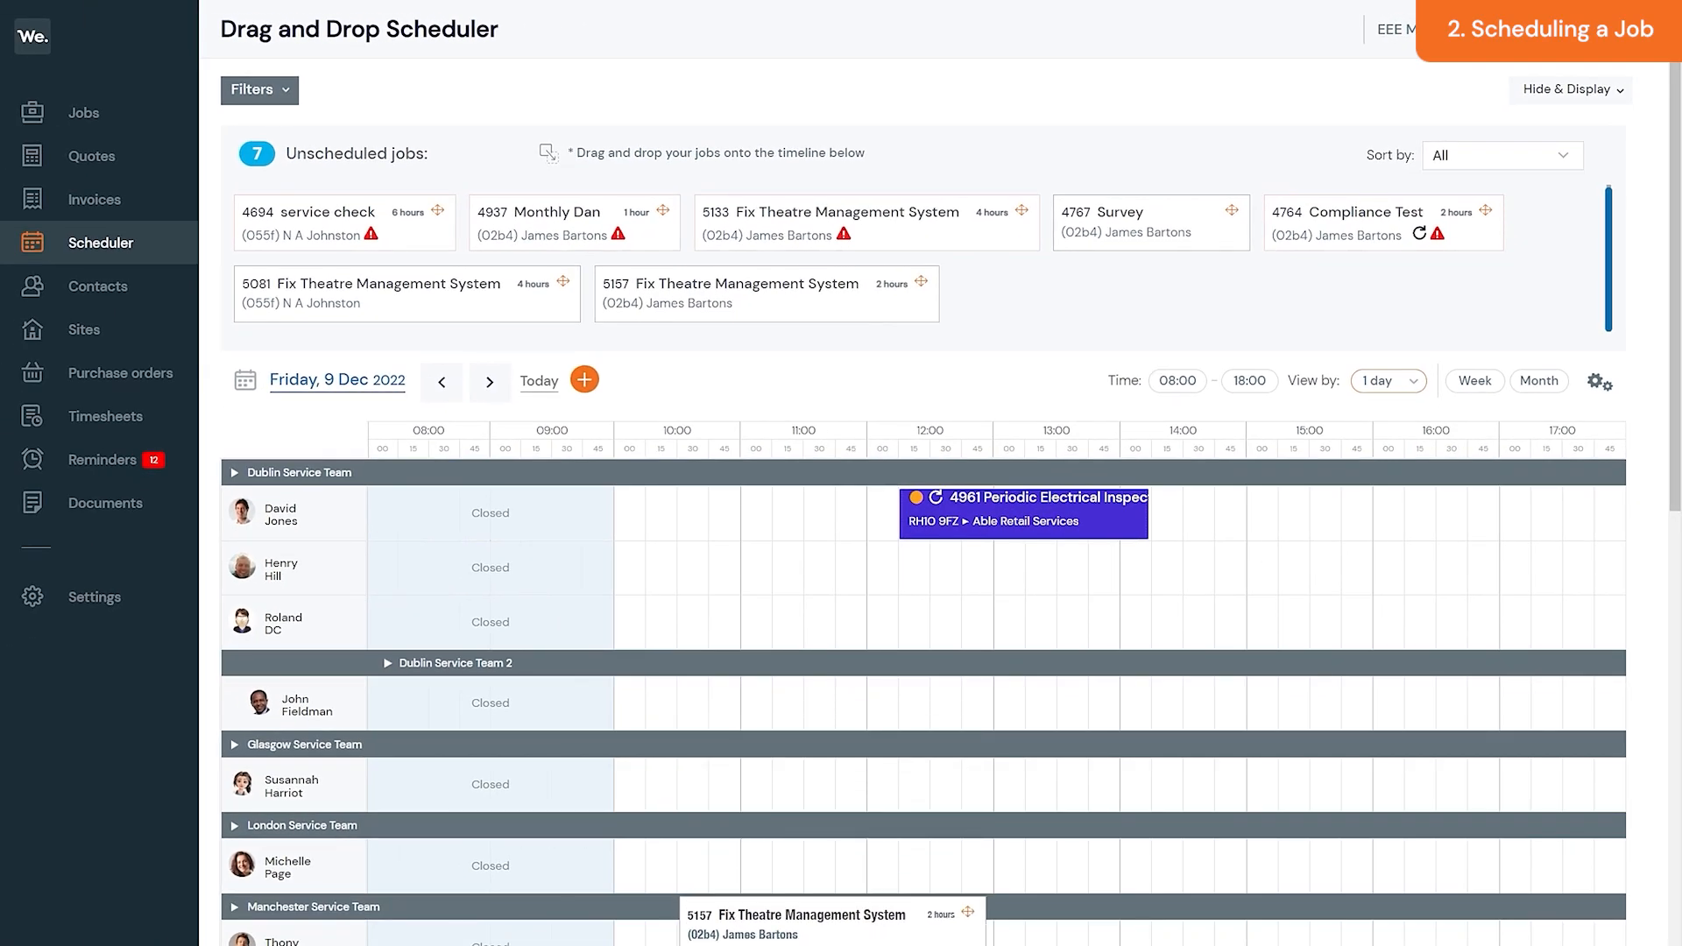
{"action": "left_click_drag", "start_coordinate": [844, 944], "coordinate": [906, 818]}
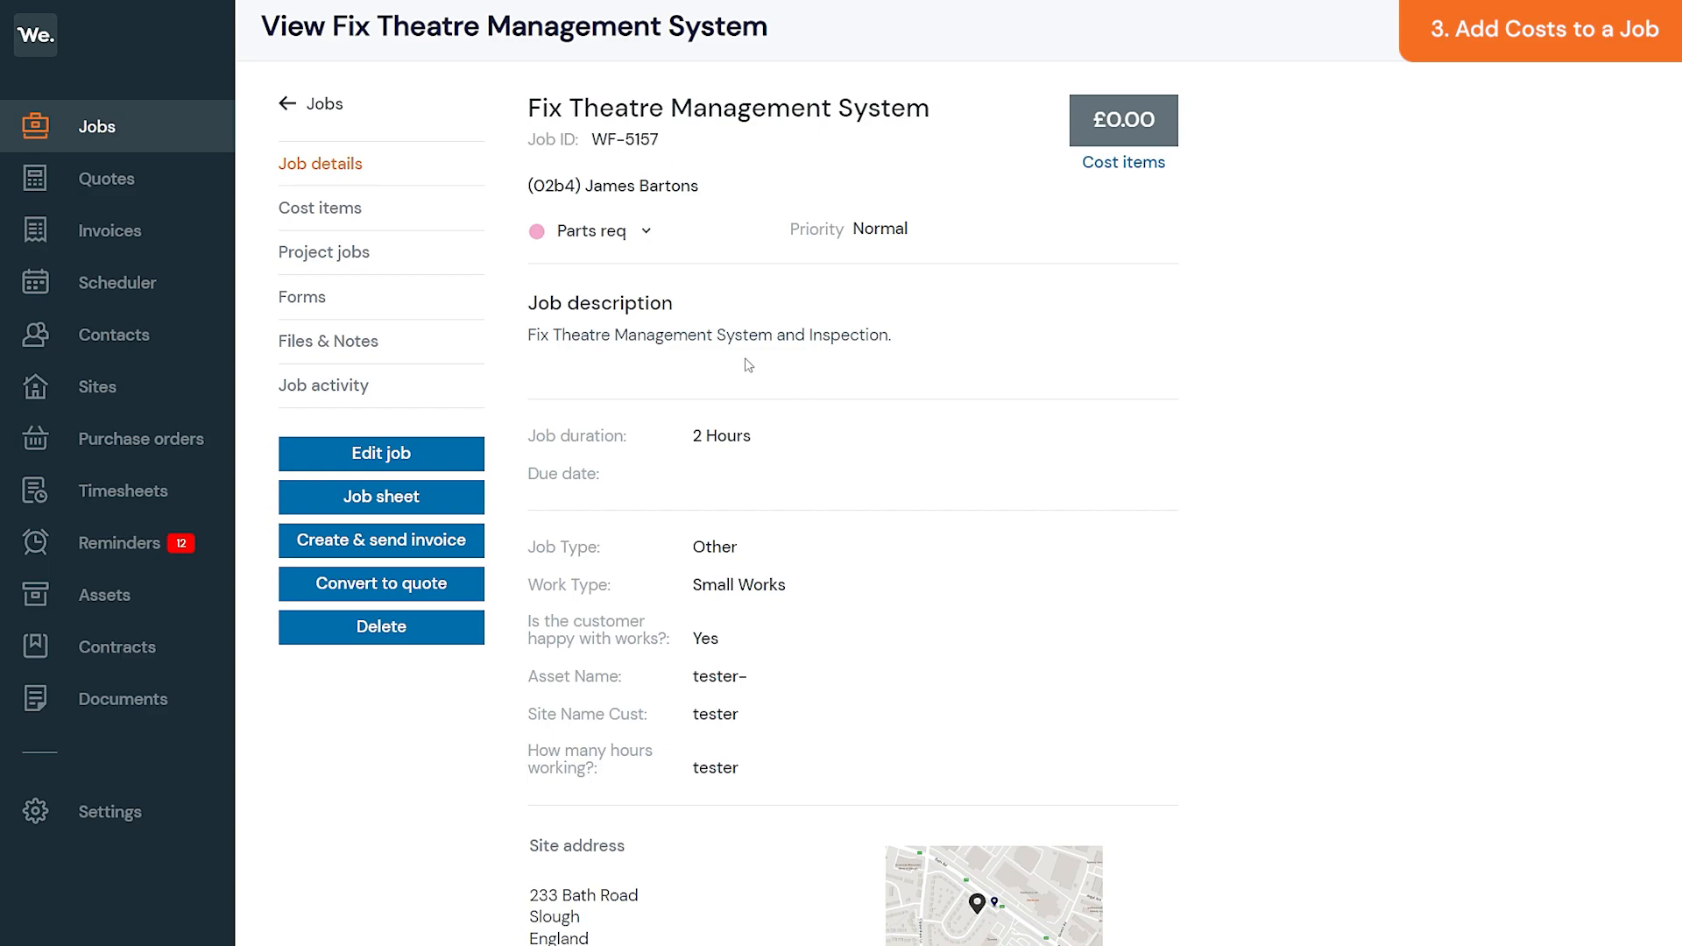
- Add a billable 6mm Wiring cost item at £32.00, £38.40 including tax
{"action": "left_click", "coordinate": [401, 218]}
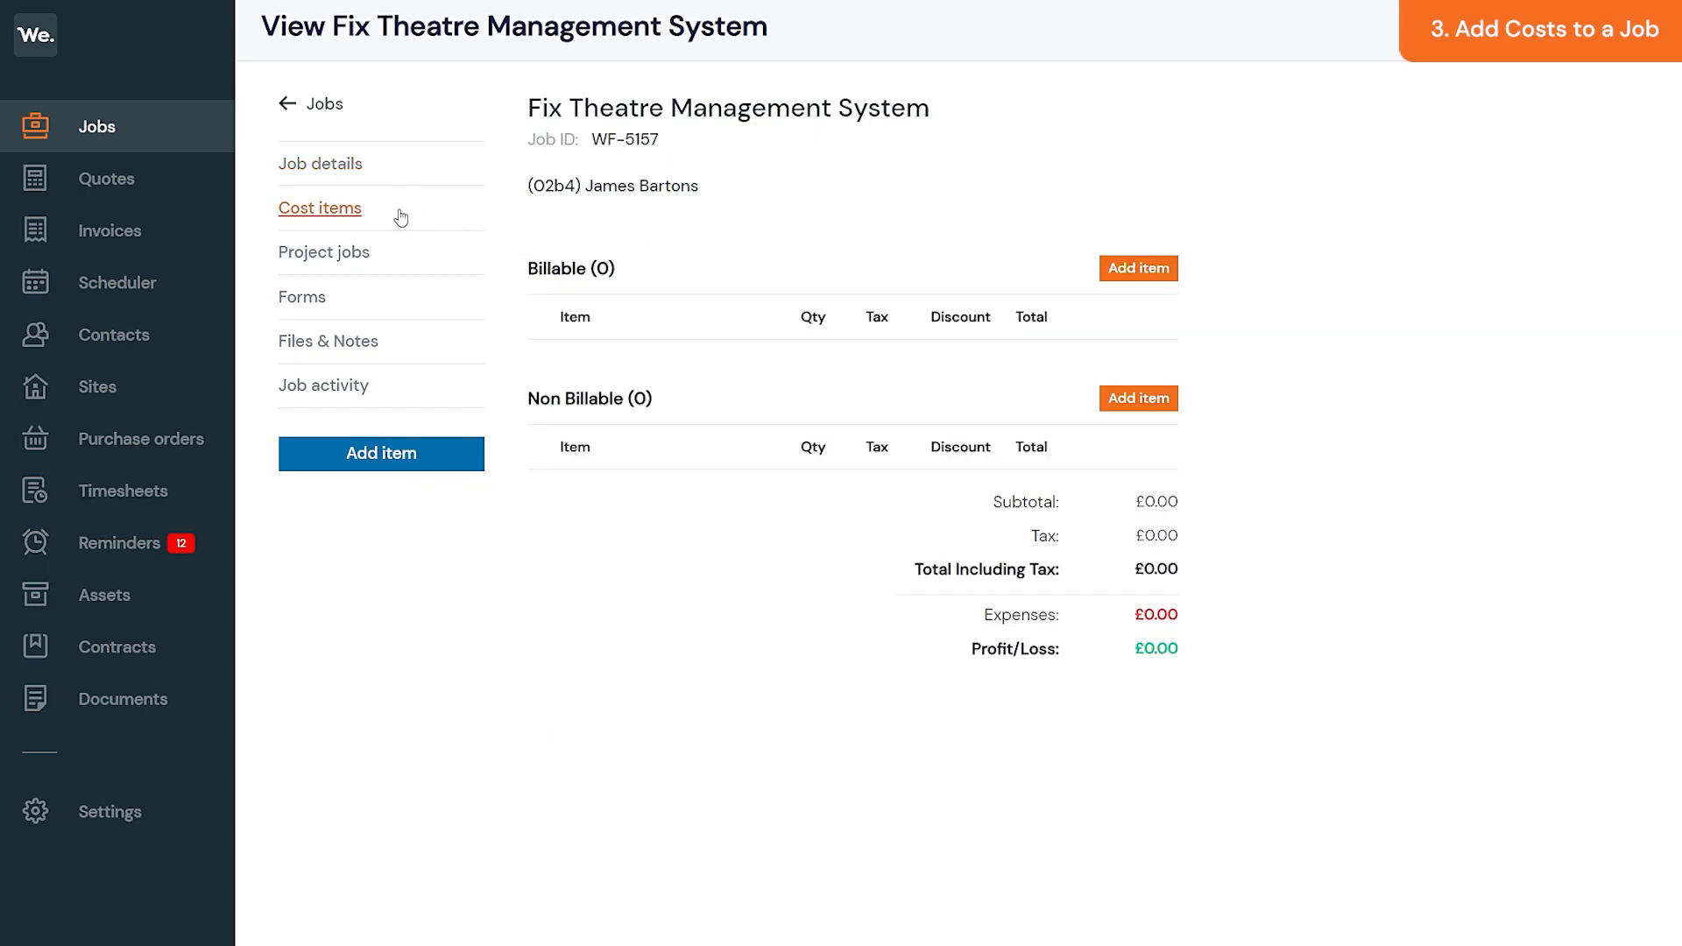
{"action": "left_click", "coordinate": [1118, 287]}
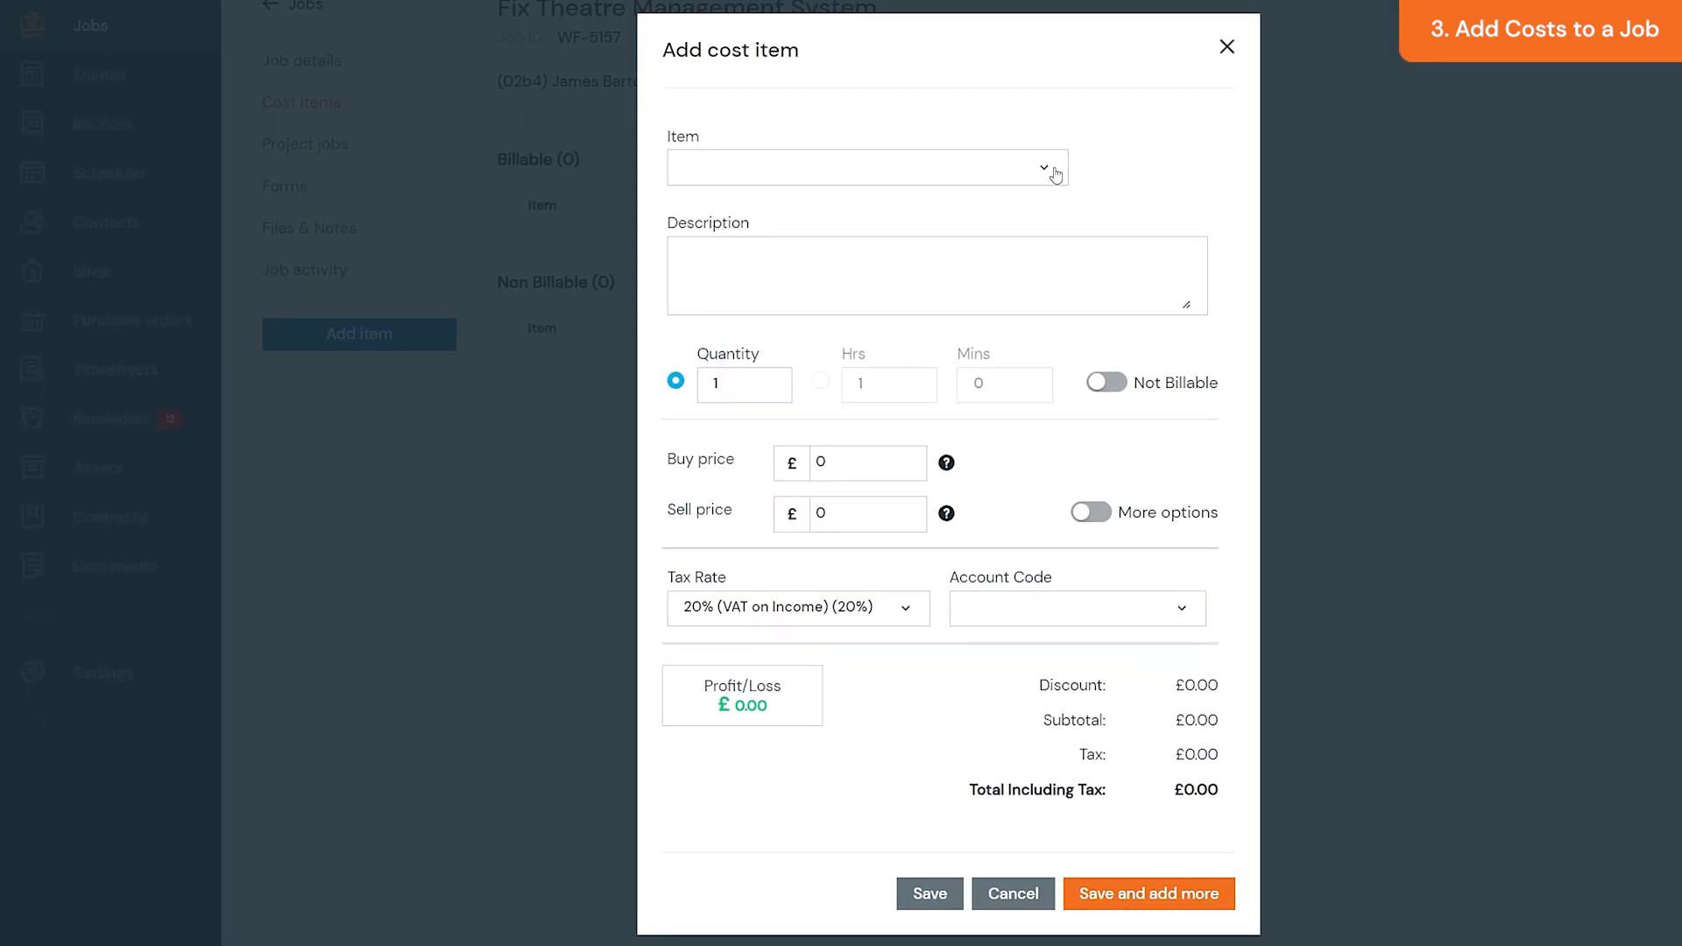
{"action": "left_click", "coordinate": [1054, 174]}
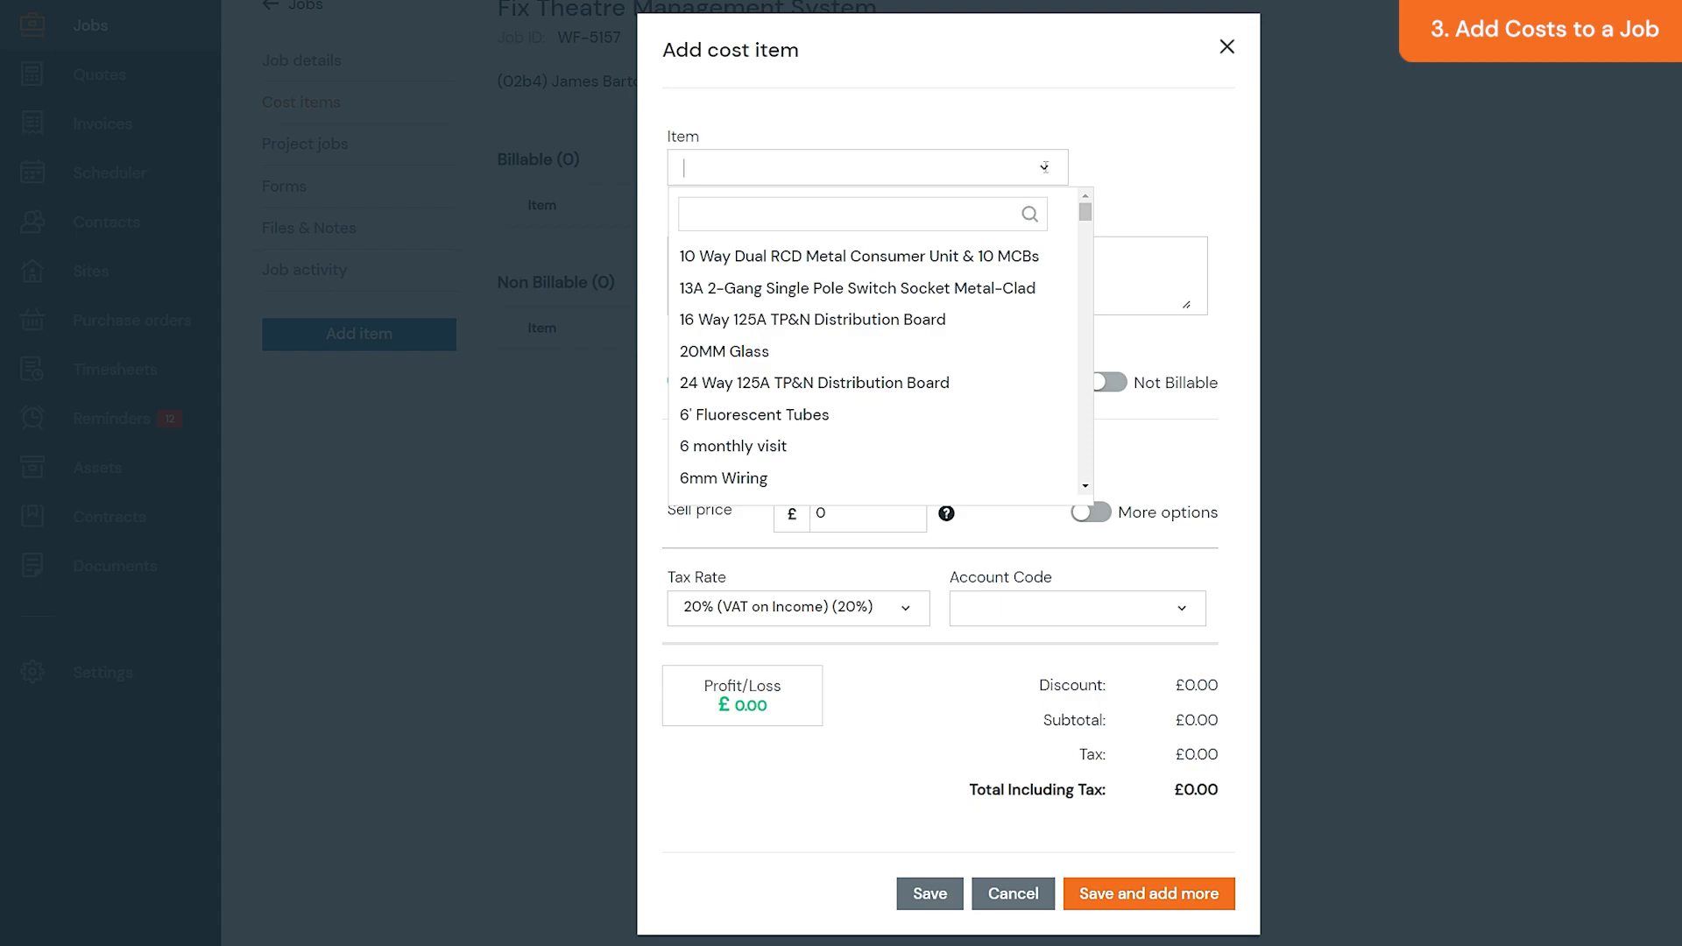
{"action": "left_click", "coordinate": [839, 480]}
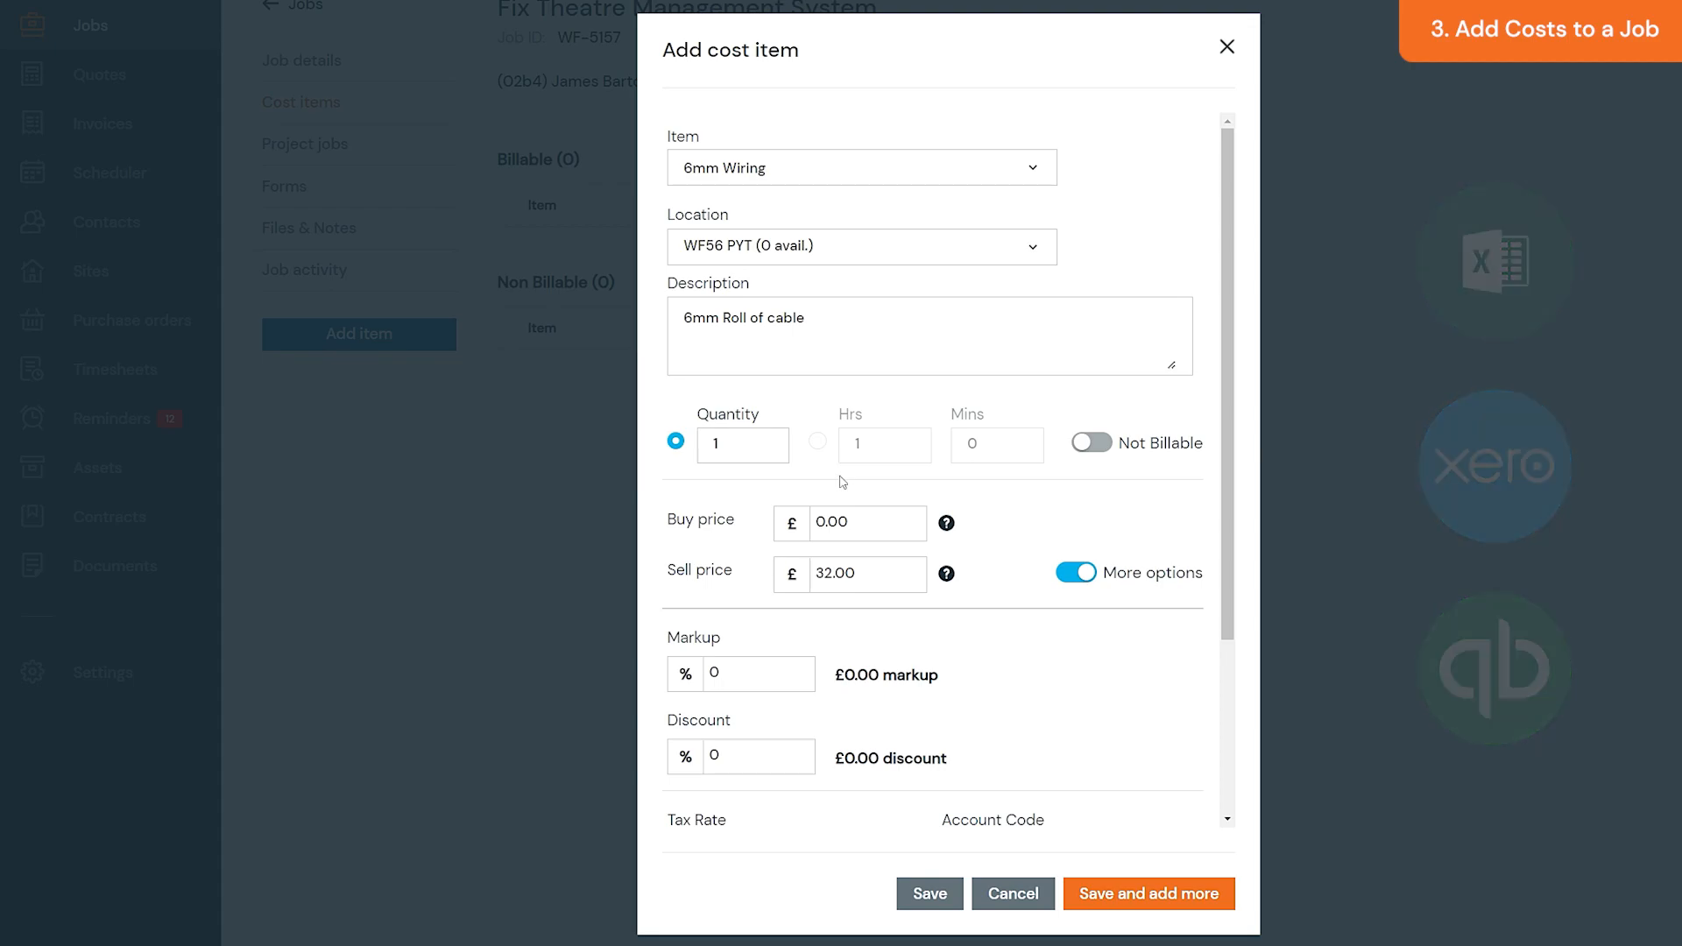
{"action": "left_click_drag", "start_coordinate": [1222, 488], "coordinate": [1232, 674]}
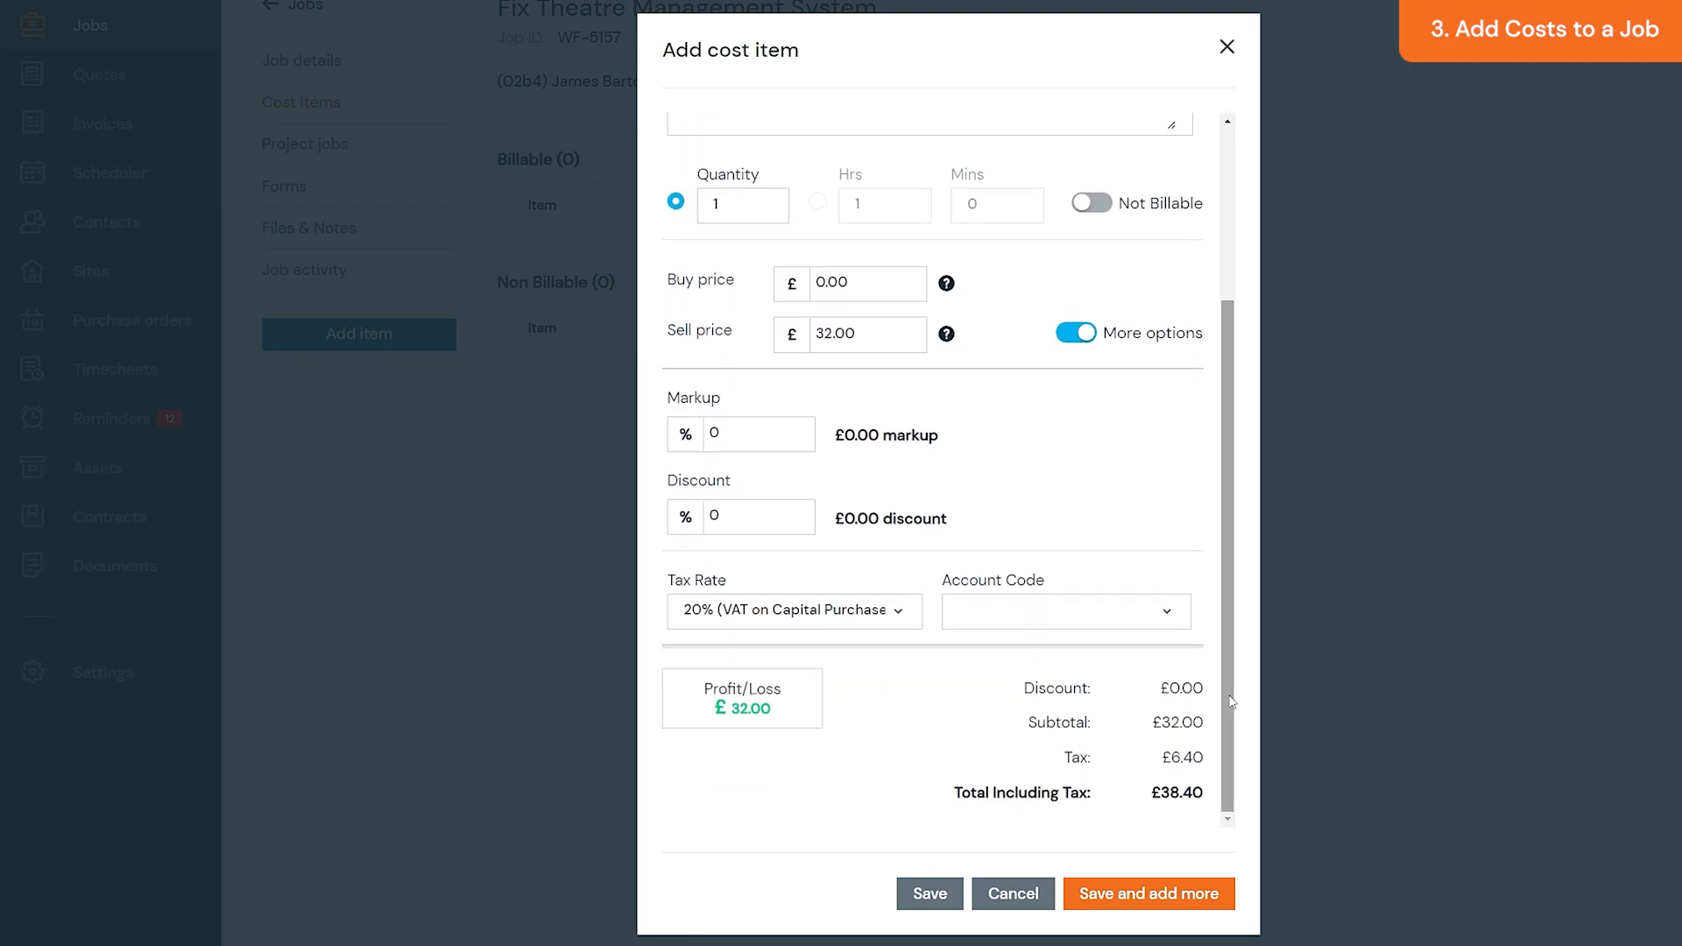
{"action": "left_click", "coordinate": [949, 894]}
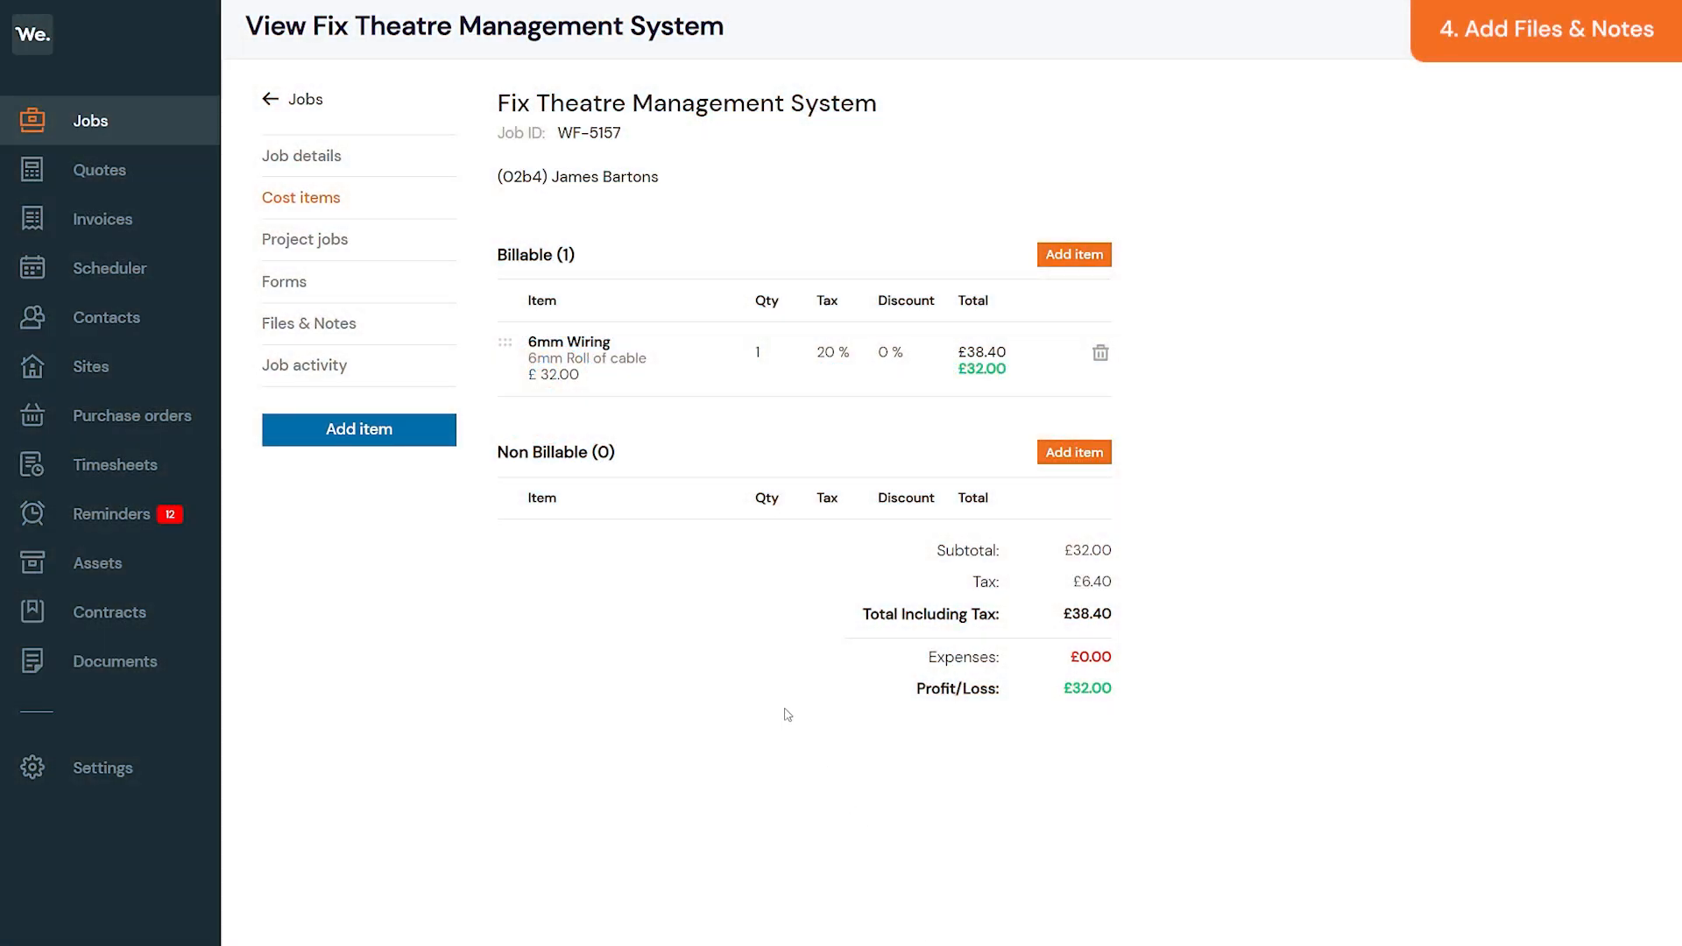
- Add the note 'Needs 6mm wiring. Repair pending.' under the job's Files & Notes
{"action": "left_click", "coordinate": [400, 330]}
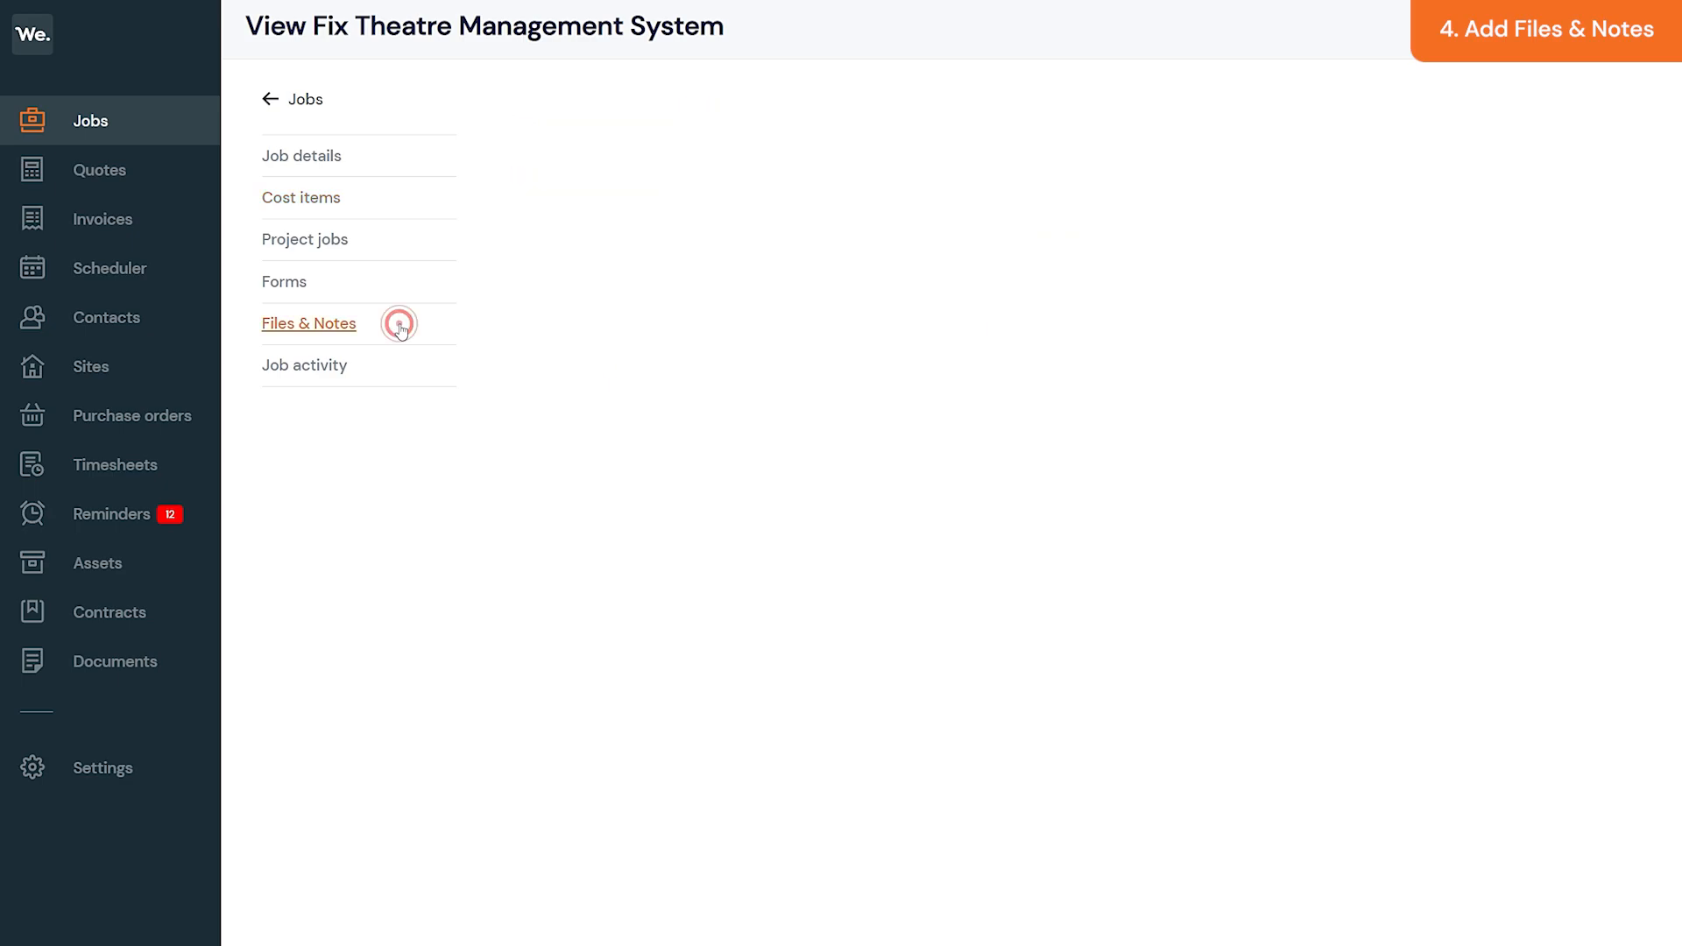
{"action": "left_click", "coordinate": [735, 678]}
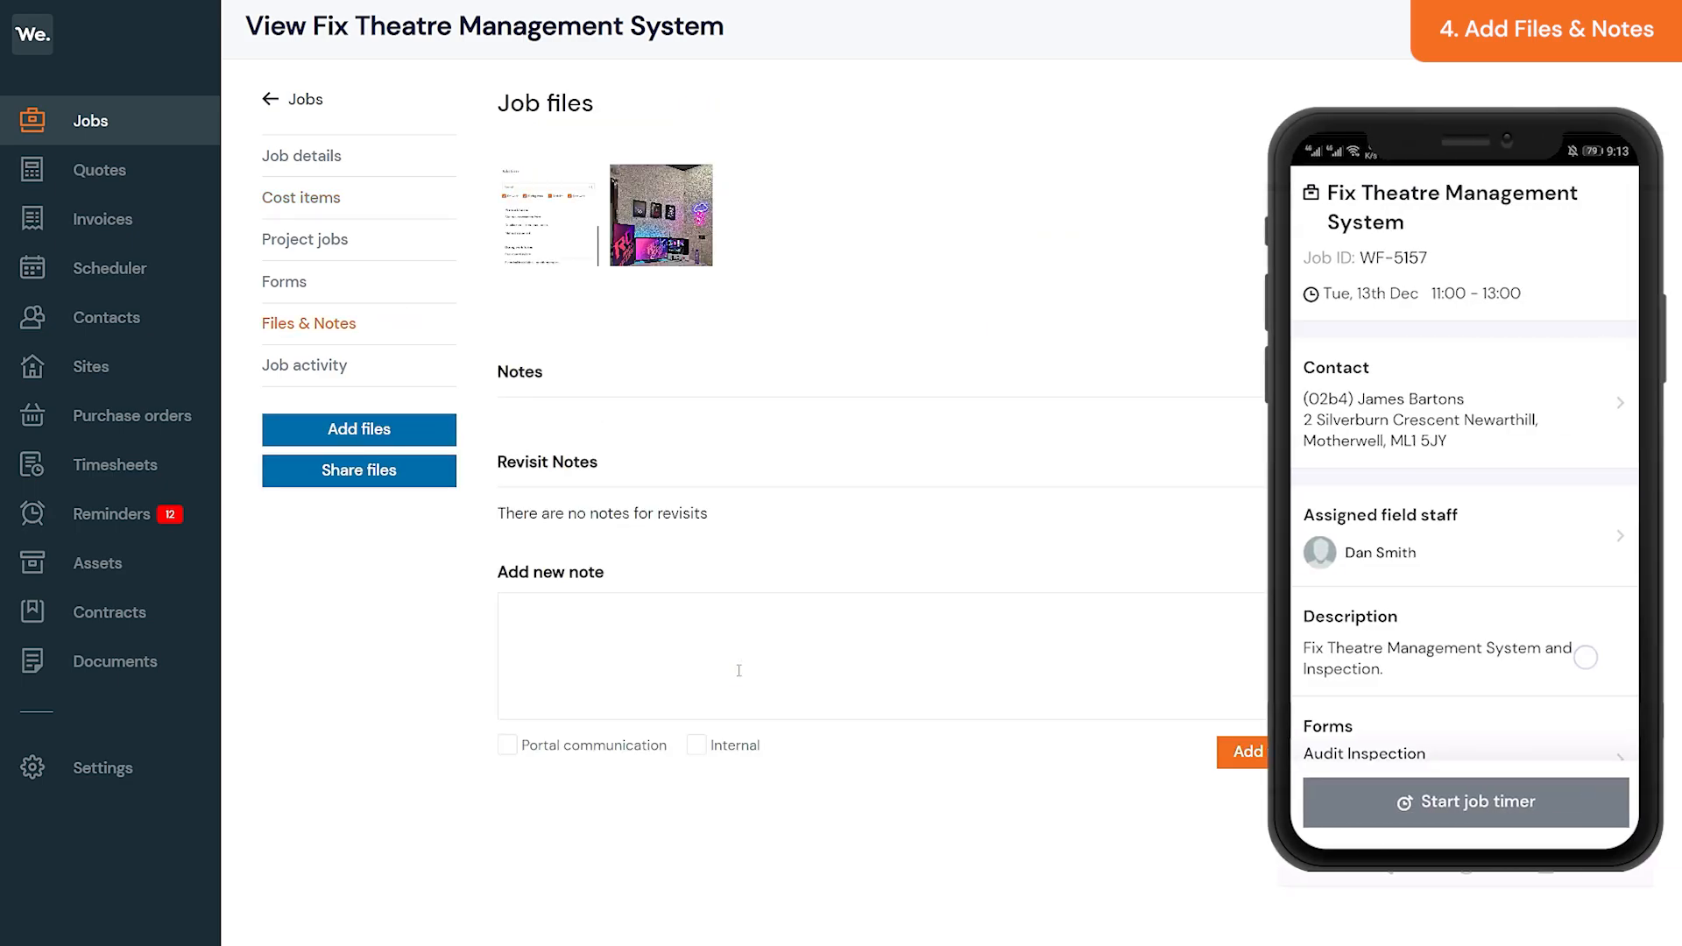
{"action": "type", "text": "Needs 6mm wiring. Repair pending."}
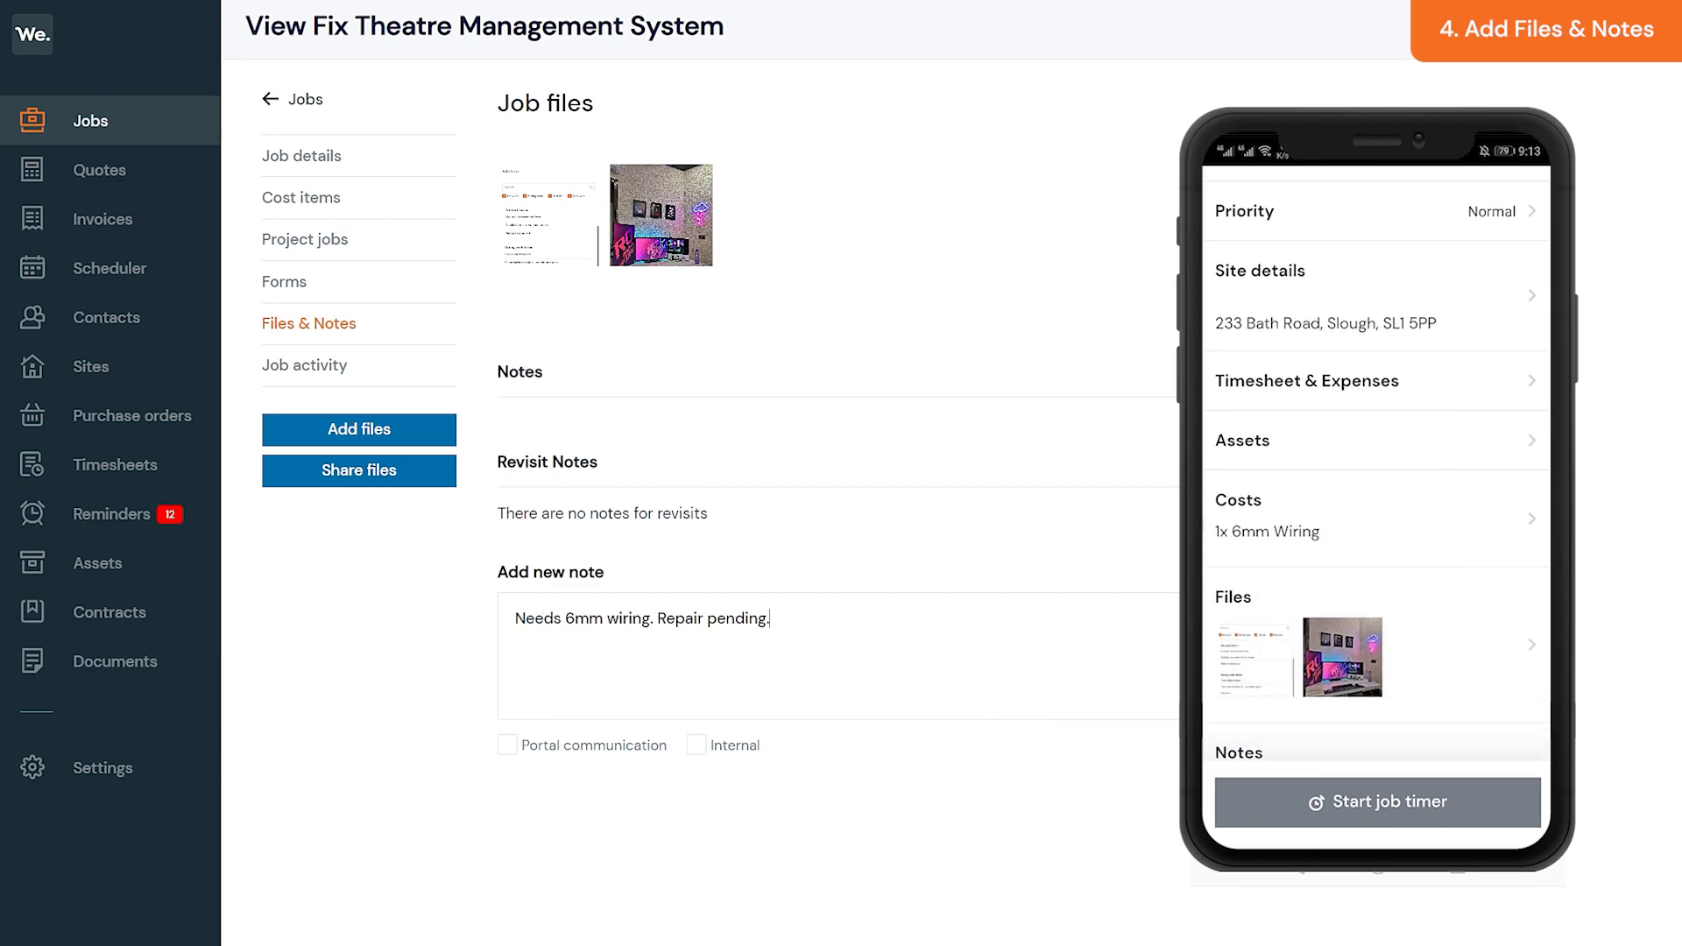
{"action": "key", "text": "Return"}
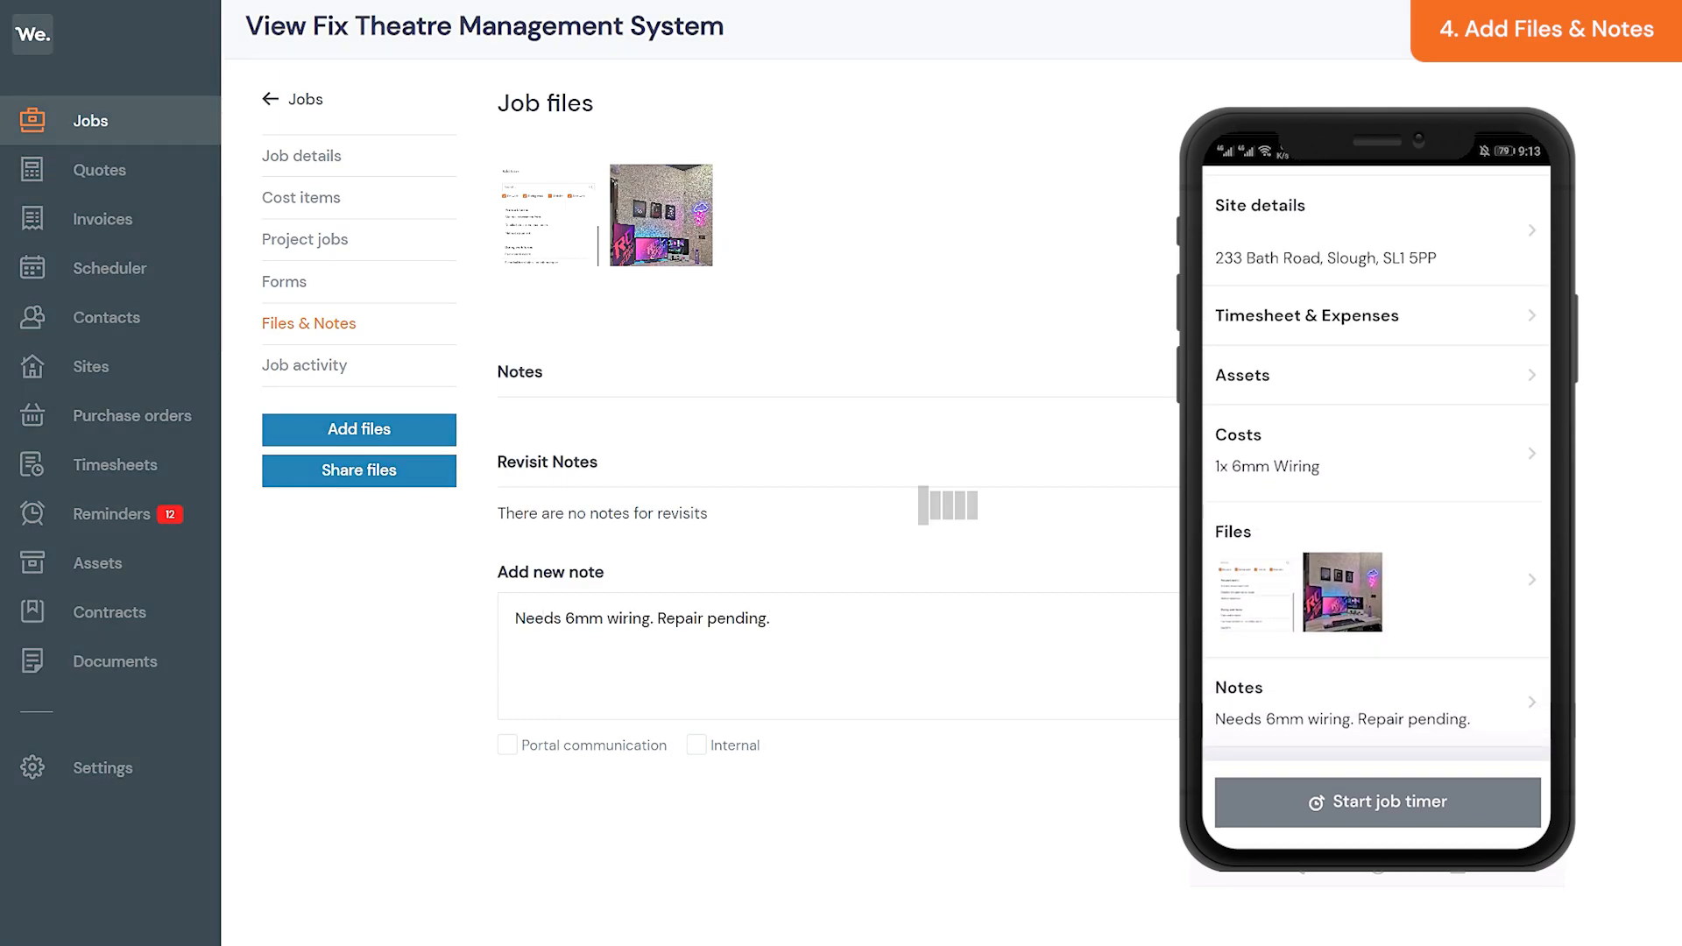